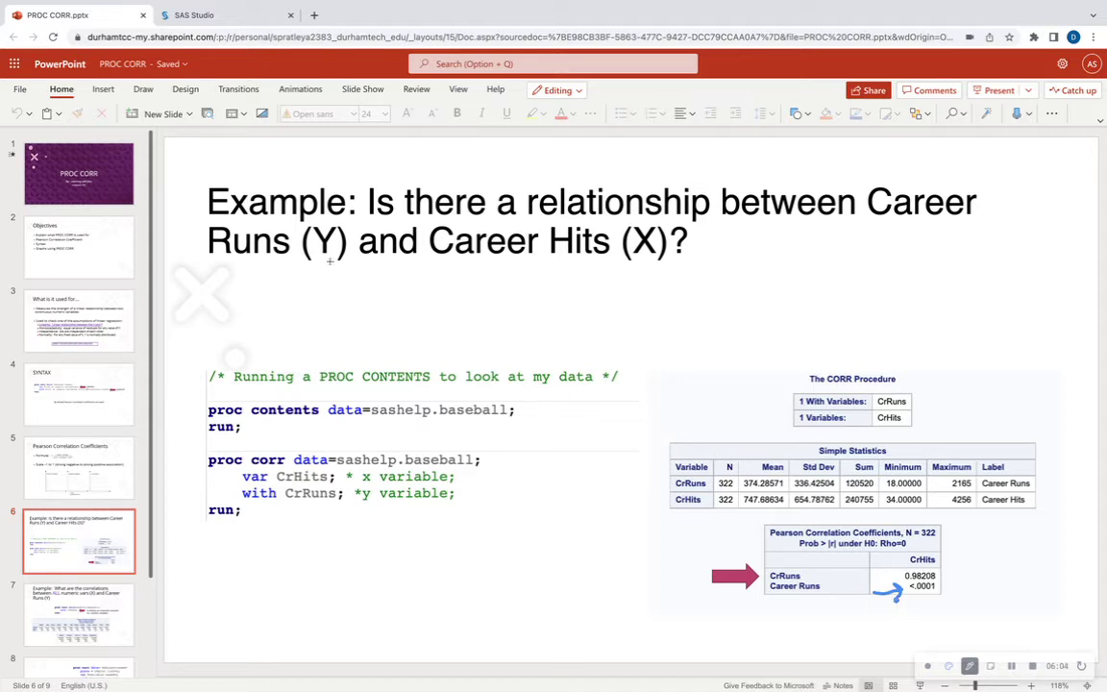
- Finish annotating the Career Runs and Career Hits example and show slide 7 on correlations of all numeric variables
left_click_drag(225, 267, 306, 273)
left_click(969, 665)
left_click(83, 625)
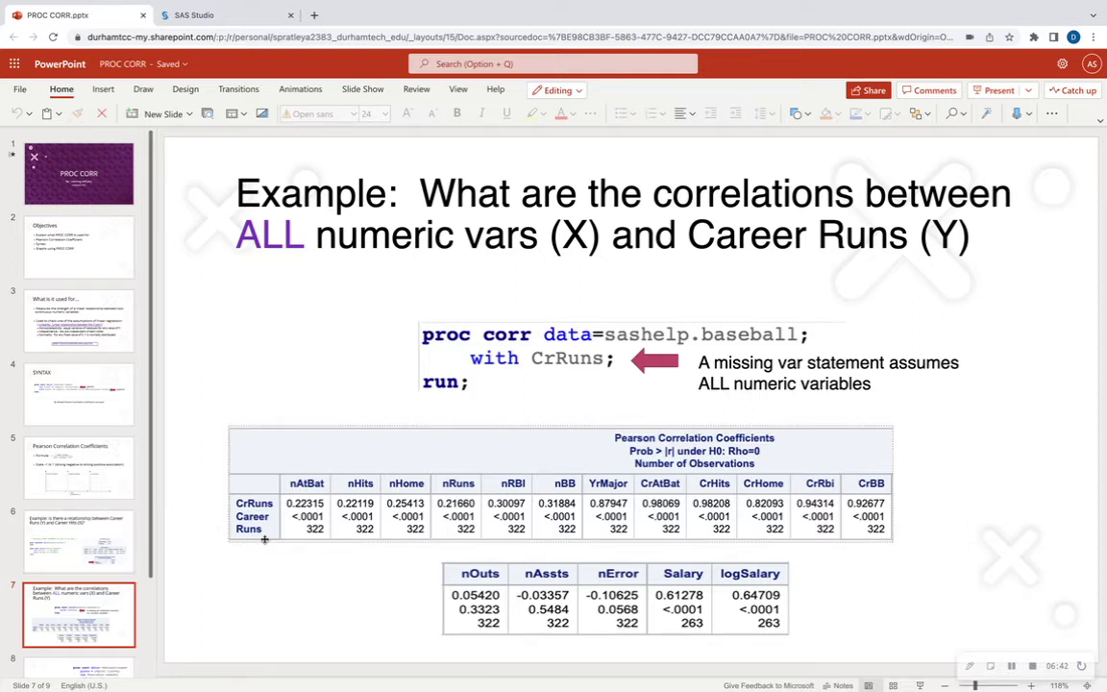
- Switch to SAS Studio and begin the program with "proc contents data="
left_click(195, 15)
left_click(421, 196)
type("proc ")
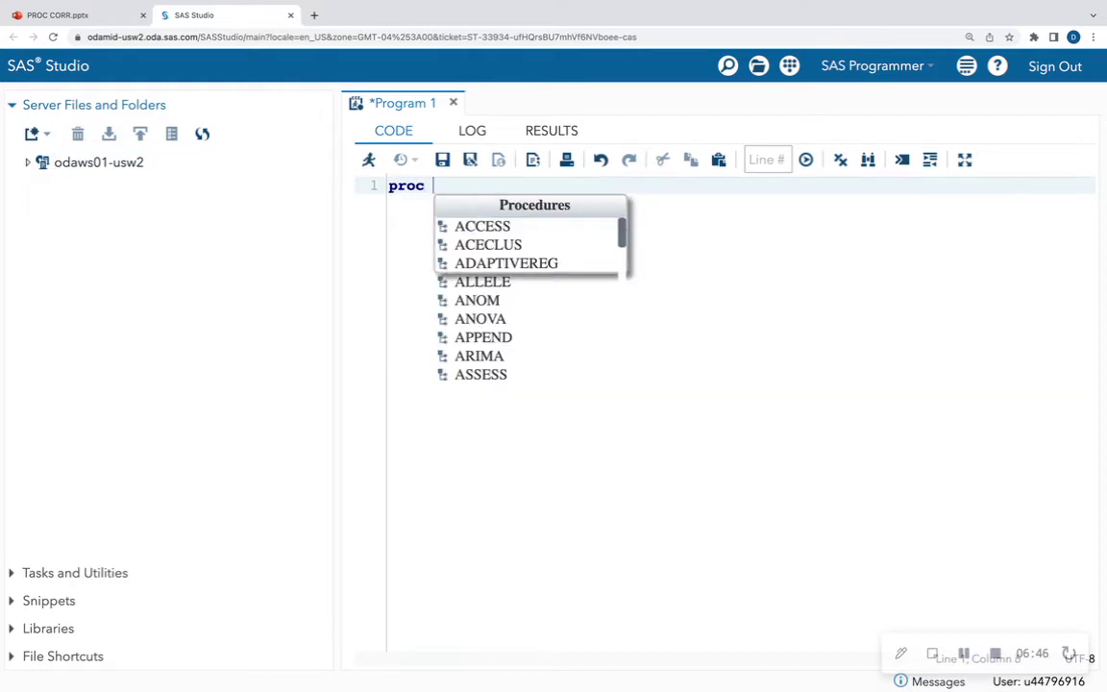
type("contents ")
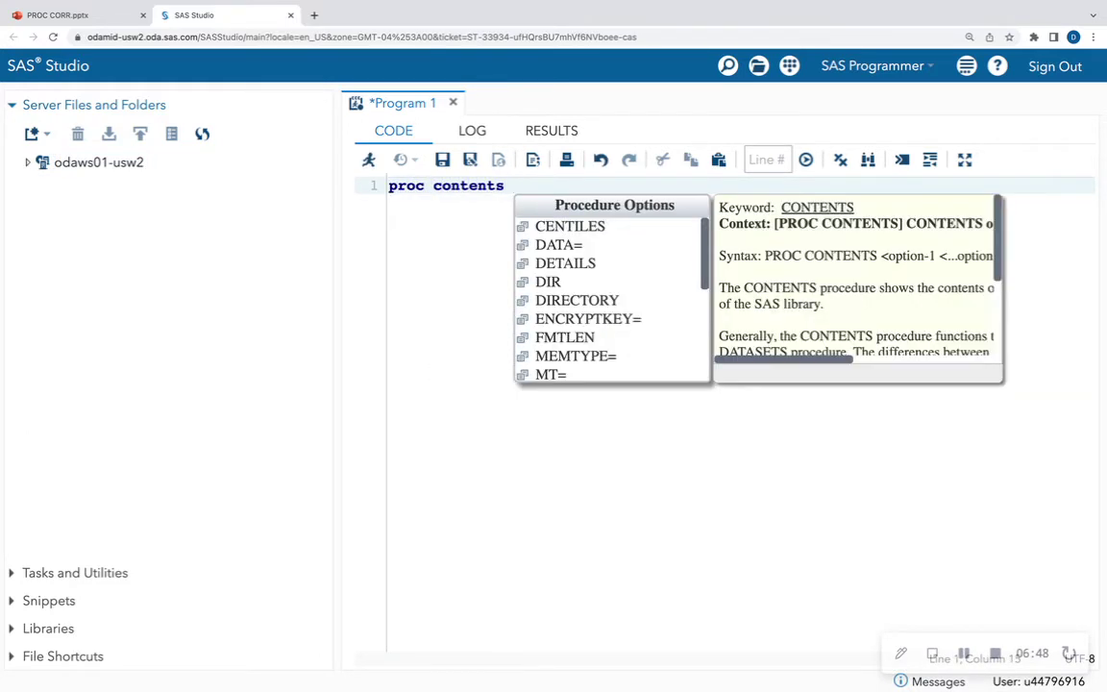
type("data=")
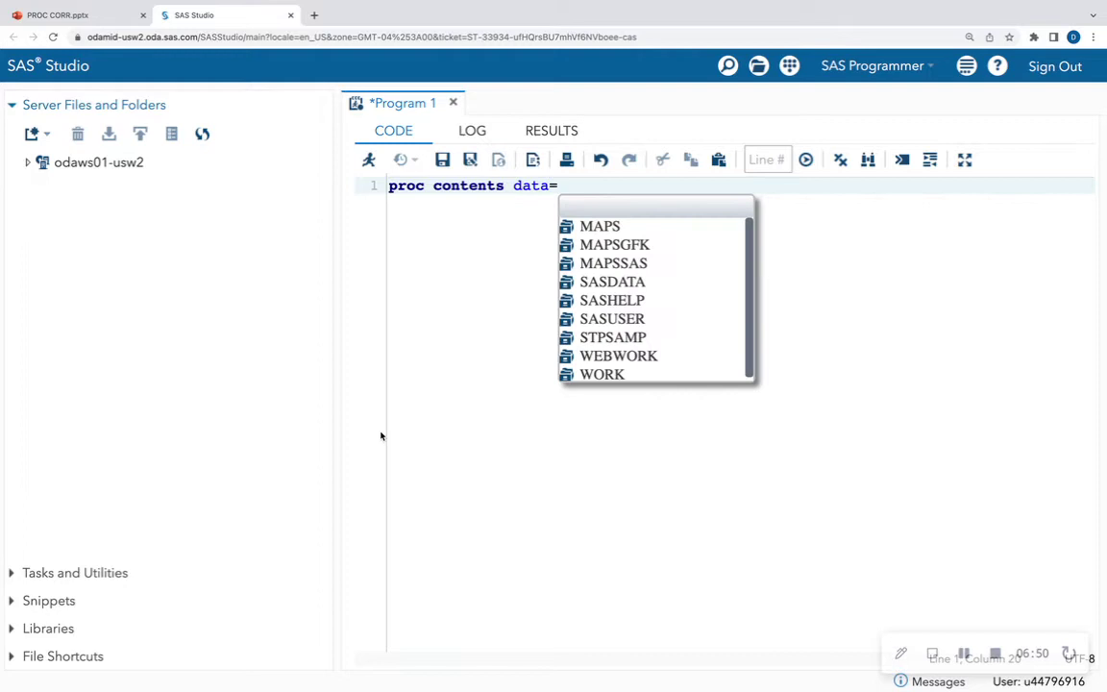
- Expand the SASHELP library and look through the variables of the BASEBALL table
left_click(14, 628)
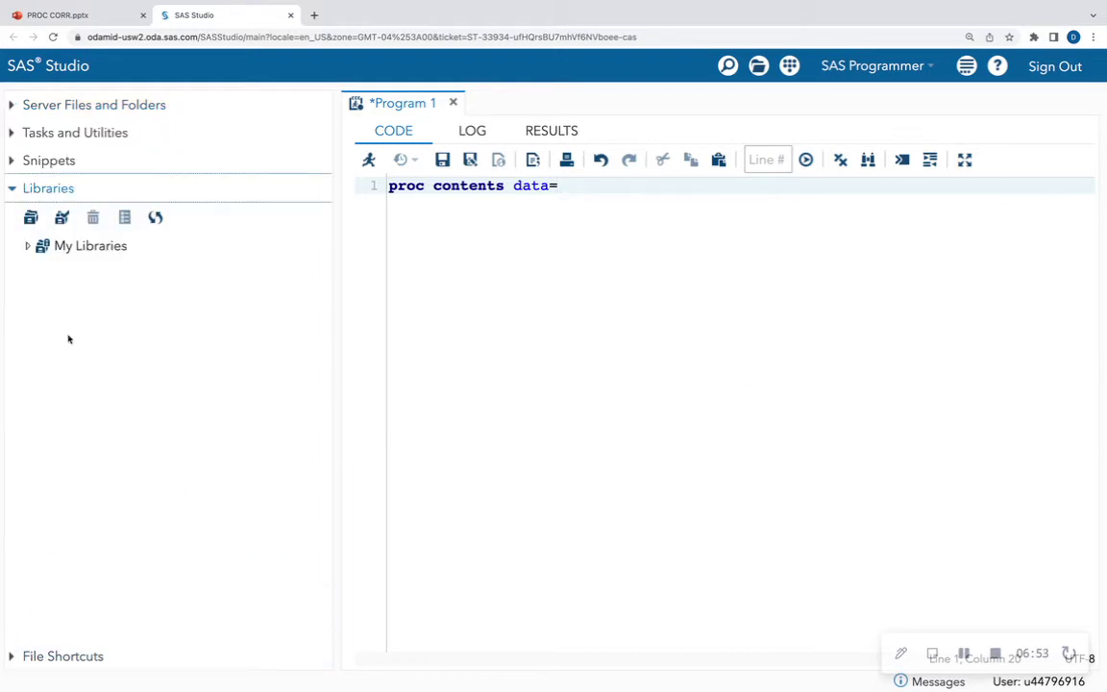
left_click(28, 246)
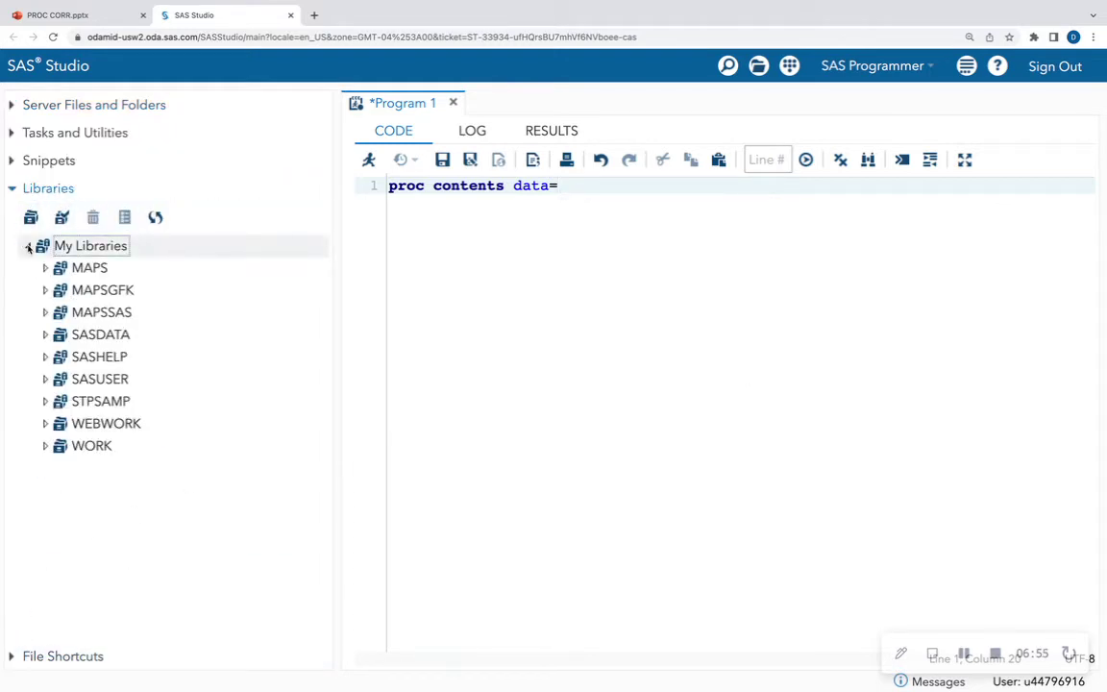
left_click(45, 356)
scroll(183, 615, "down", 2)
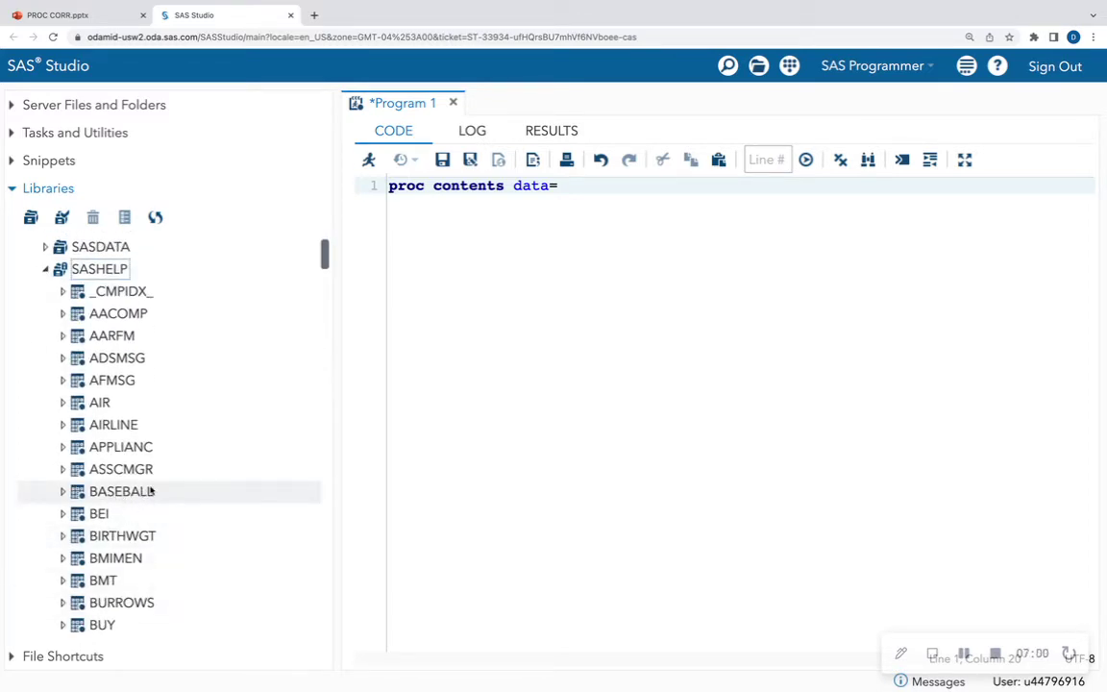
left_click(63, 491)
scroll(94, 524, "down", 2)
scroll(93, 531, "down", 5)
scroll(95, 543, "up", 6)
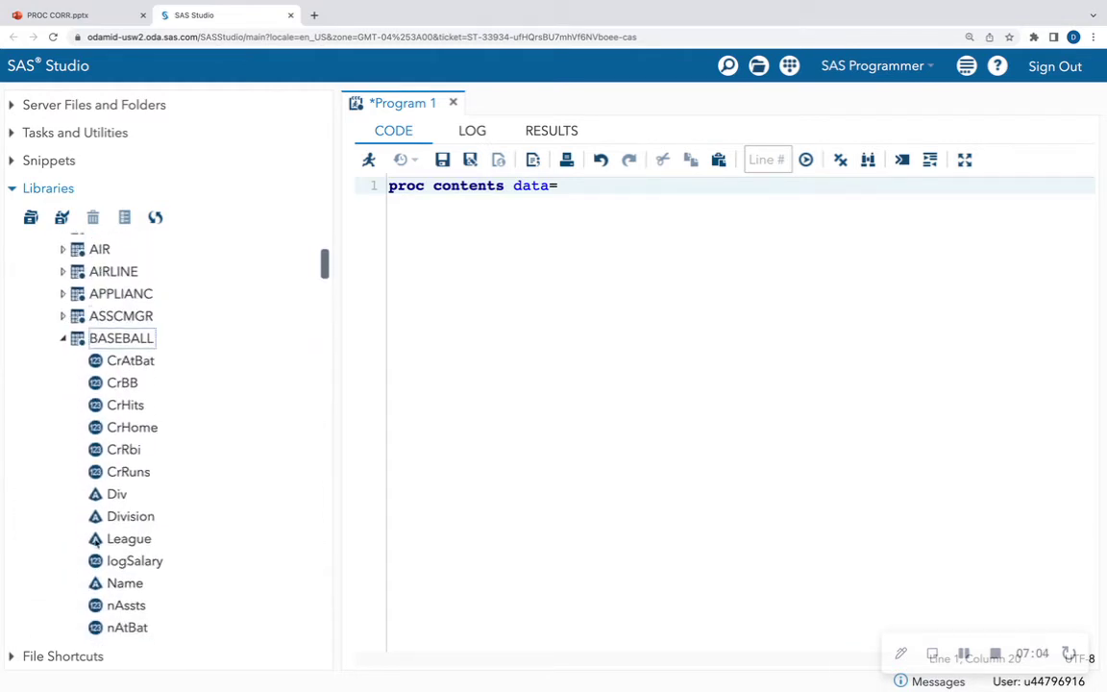
scroll(95, 543, "up", 2)
- Complete the PROC CONTENTS step with "sashelp.baseball;" and "run;", and execute only that step
left_click(568, 186)
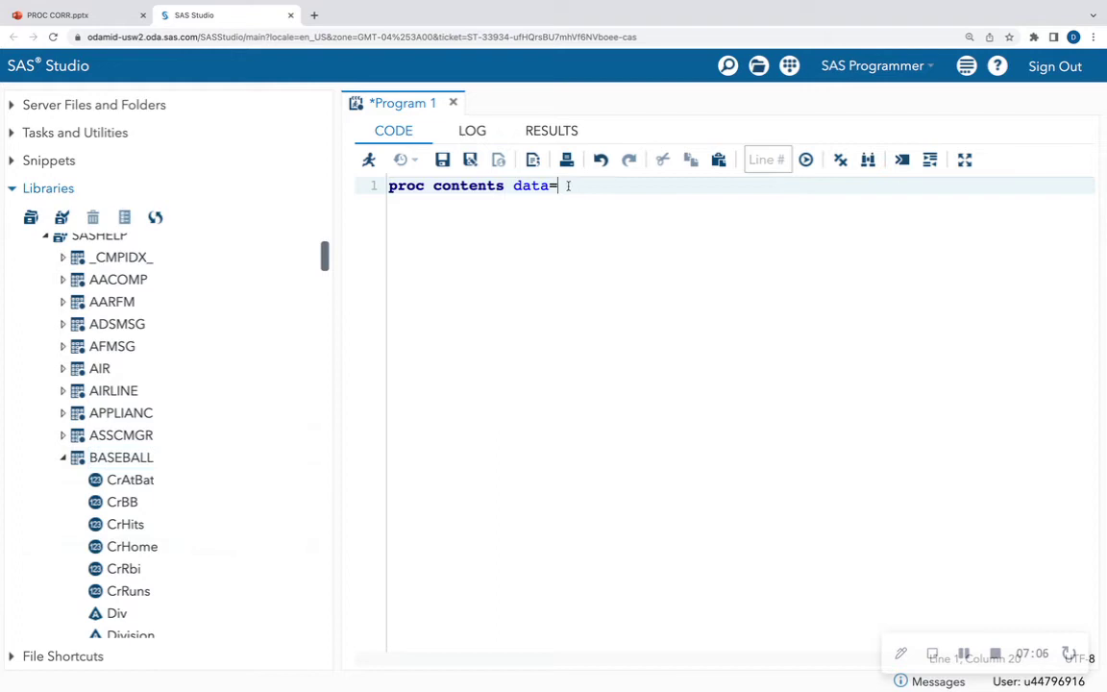
type("sashel")
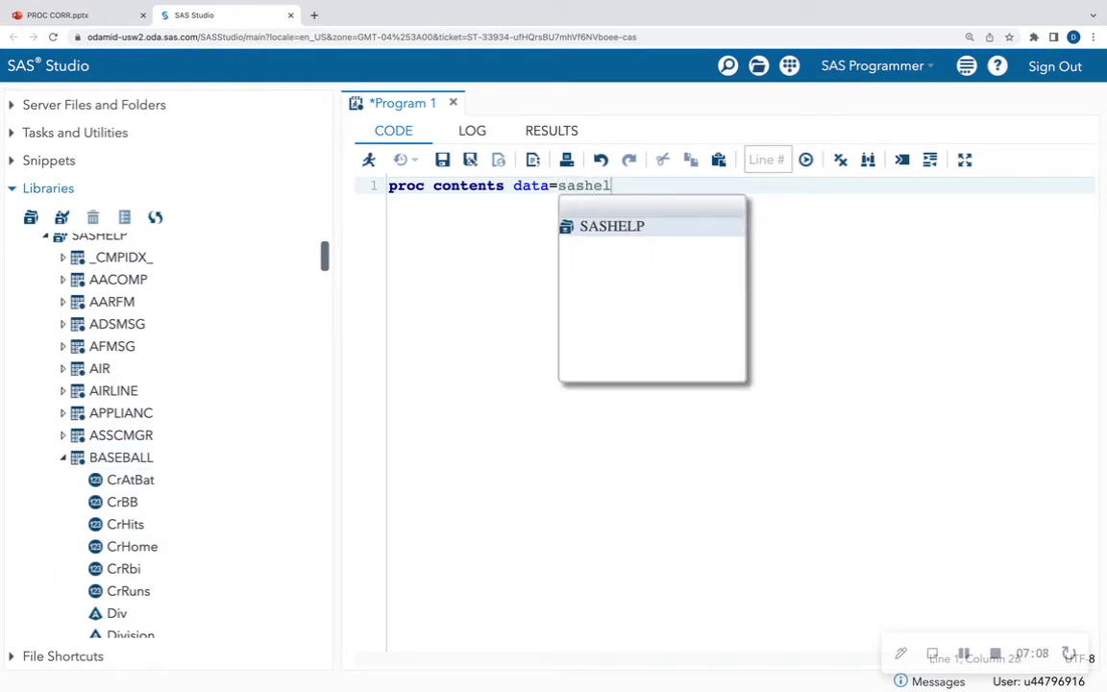
type("p.baseball;")
key("Return")
type("run;")
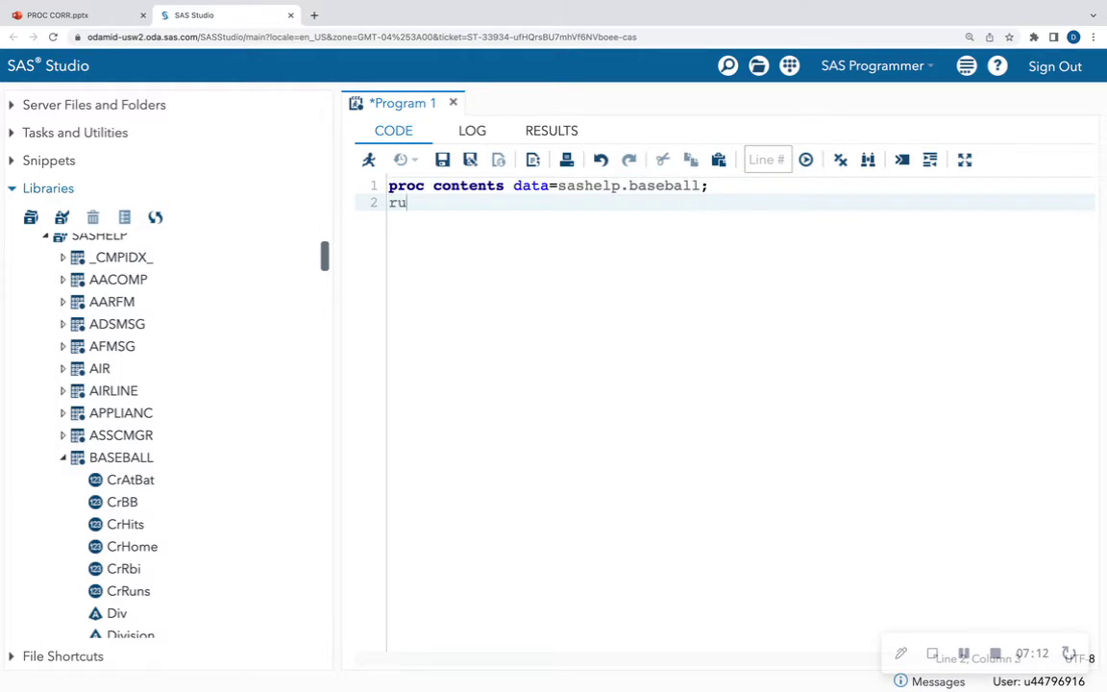
key("Return")
key("Return")
left_click_drag(447, 214, 386, 183)
left_click(368, 160)
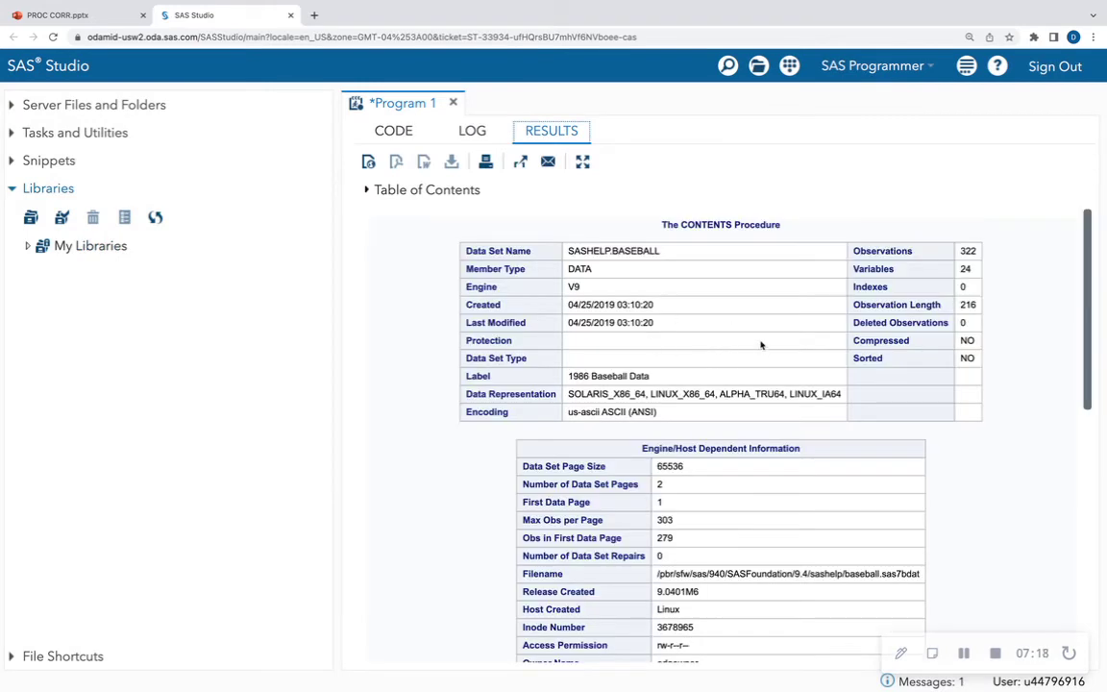
- Examine the PROC CONTENTS results for the observation and variable counts and the names of the career runs and hits variables
scroll(759, 346, "down", 1)
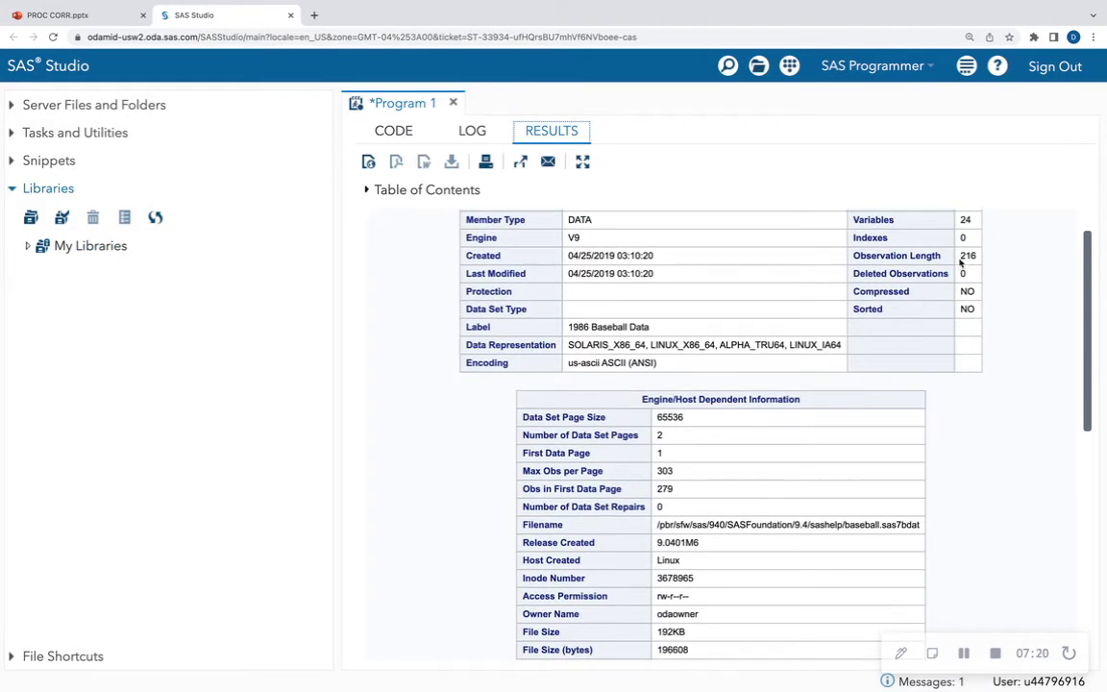
scroll(966, 252, "up", 1)
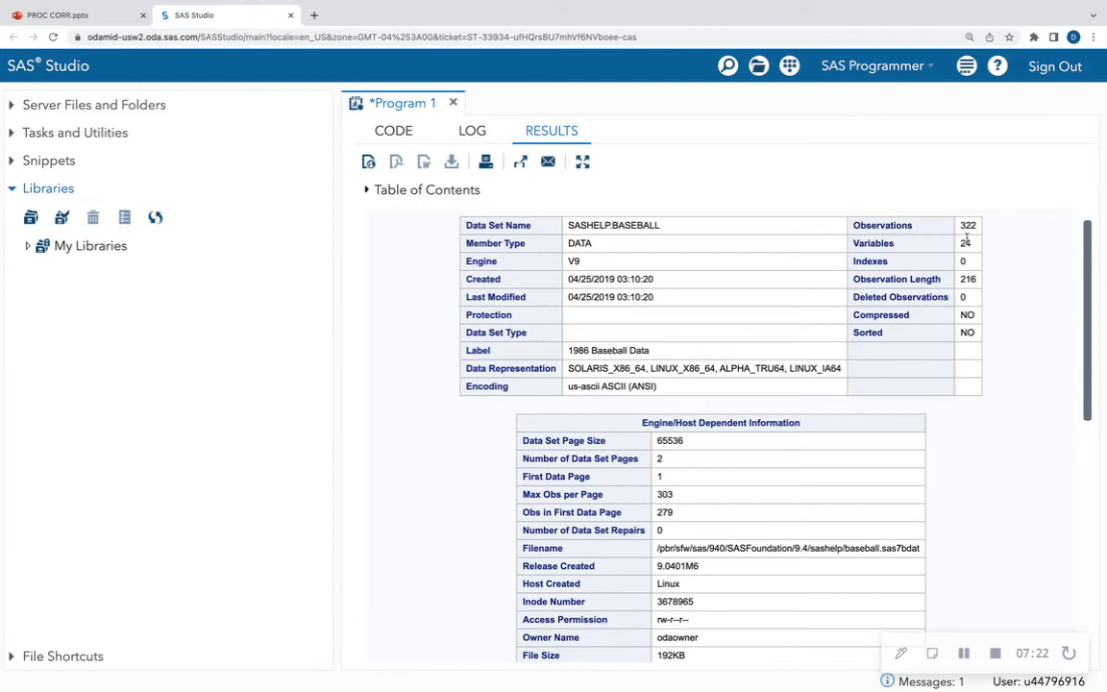
triple_click(865, 199)
left_click(951, 491)
scroll(810, 456, "down", 5)
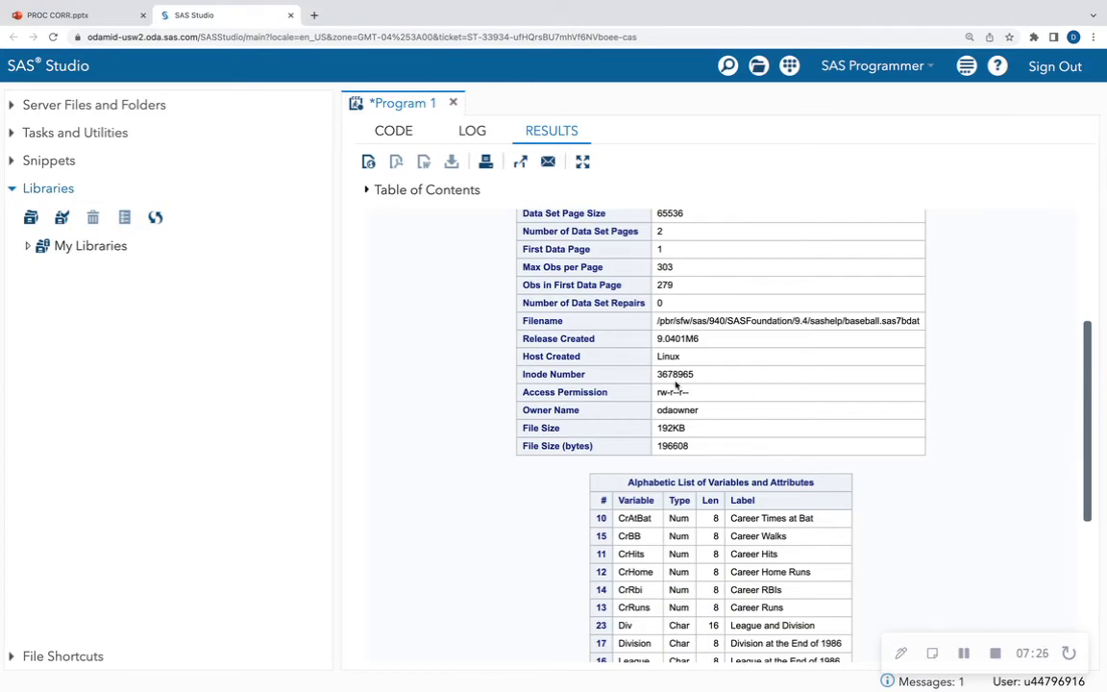
scroll(682, 390, "down", 5)
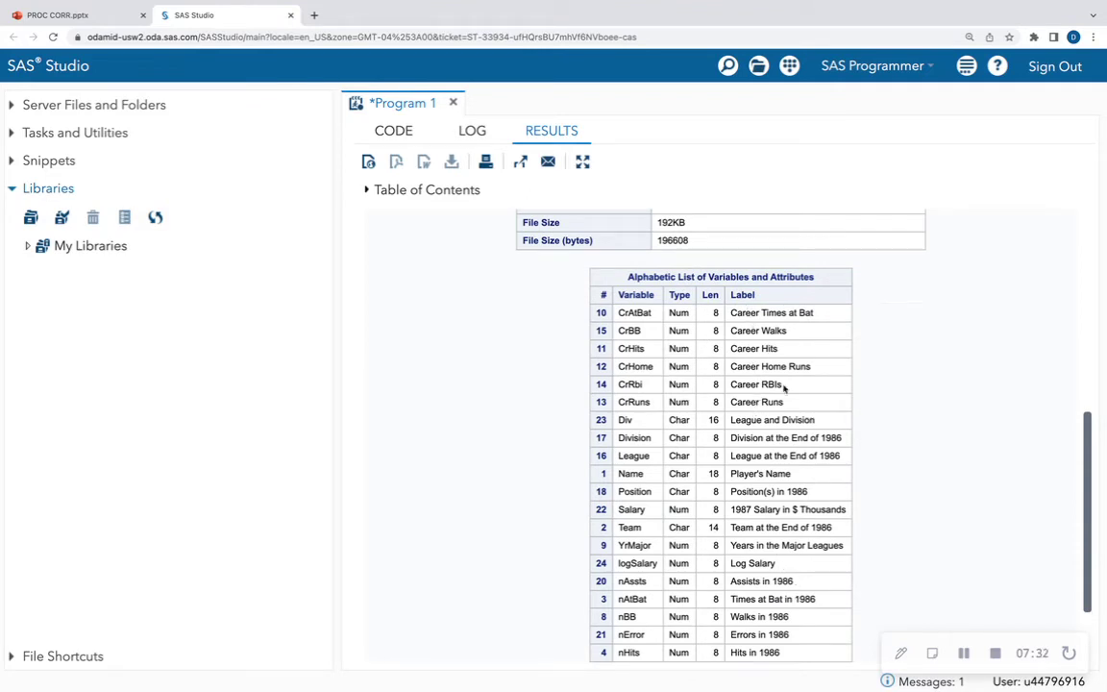
left_click_drag(653, 406, 617, 411)
left_click_drag(645, 354, 613, 354)
left_click(637, 366)
- Return to the code and start a new step below PROC CONTENTS with "proc corr data=sashelp.baseball;"
left_click(393, 130)
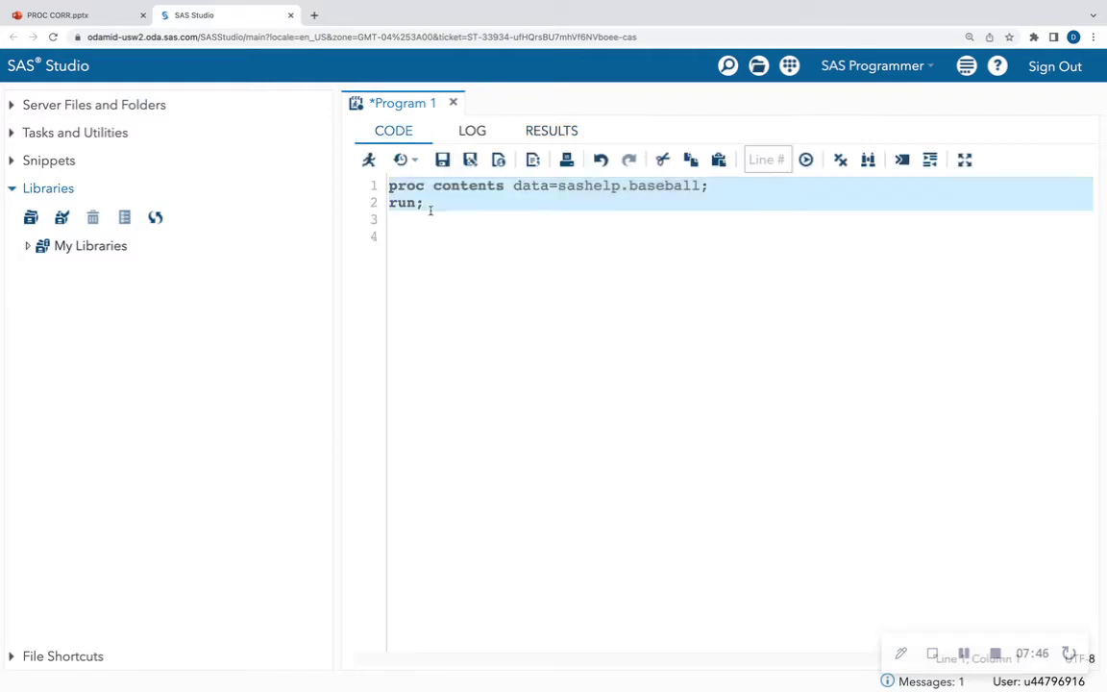
left_click(430, 211)
key("Return")
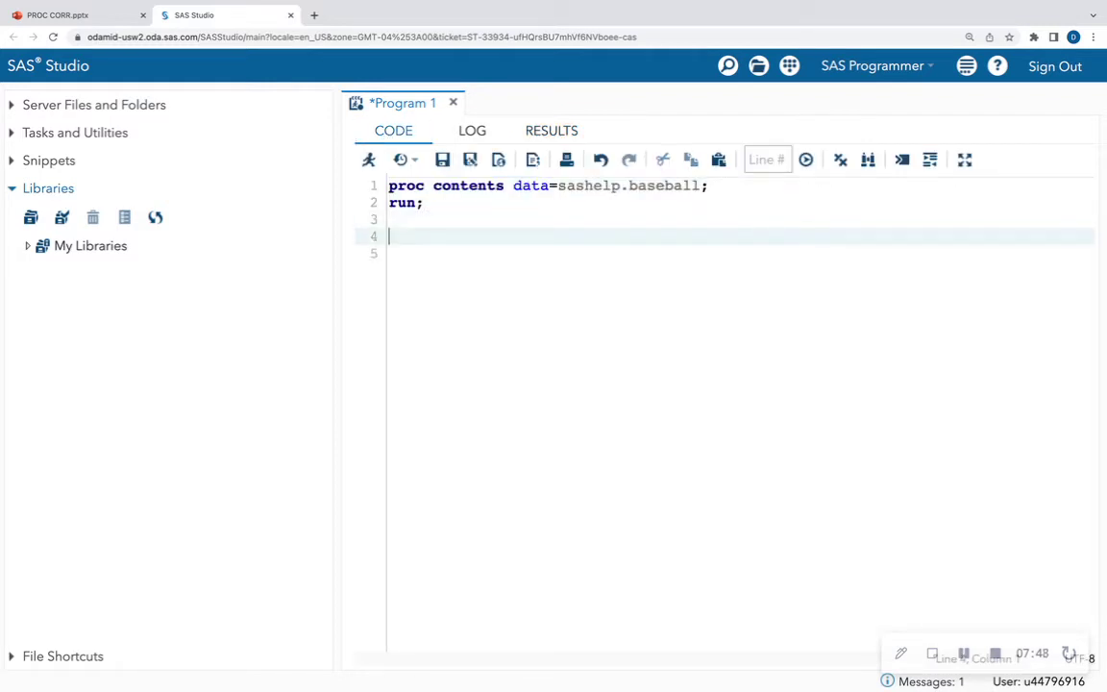
type("proc corr ")
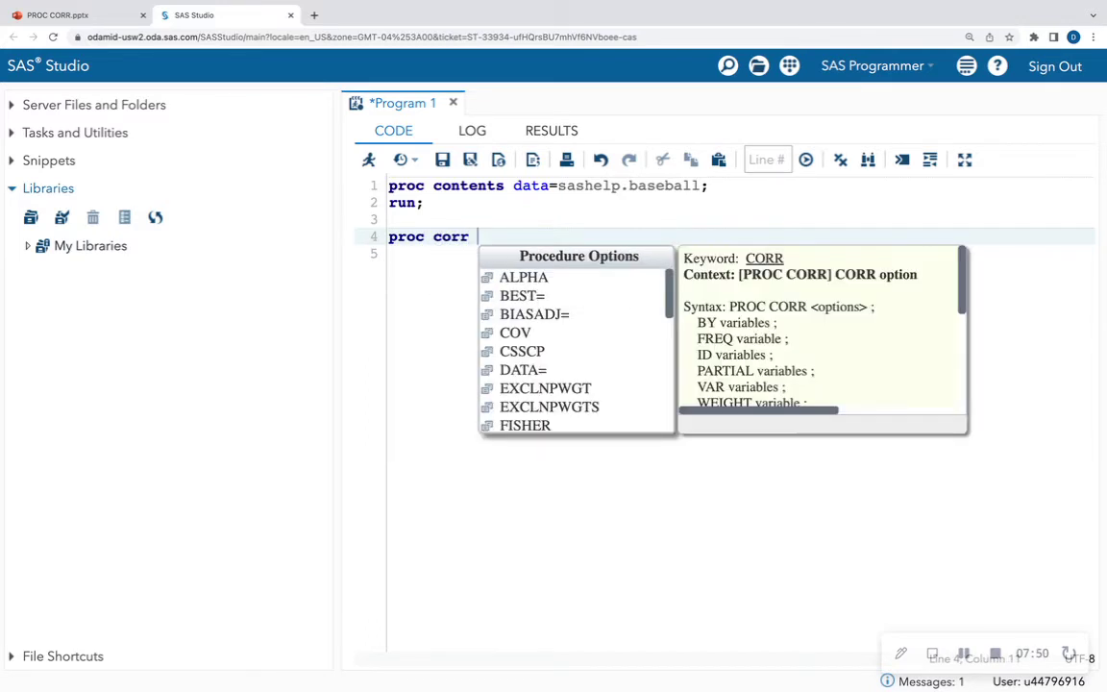
type("data=")
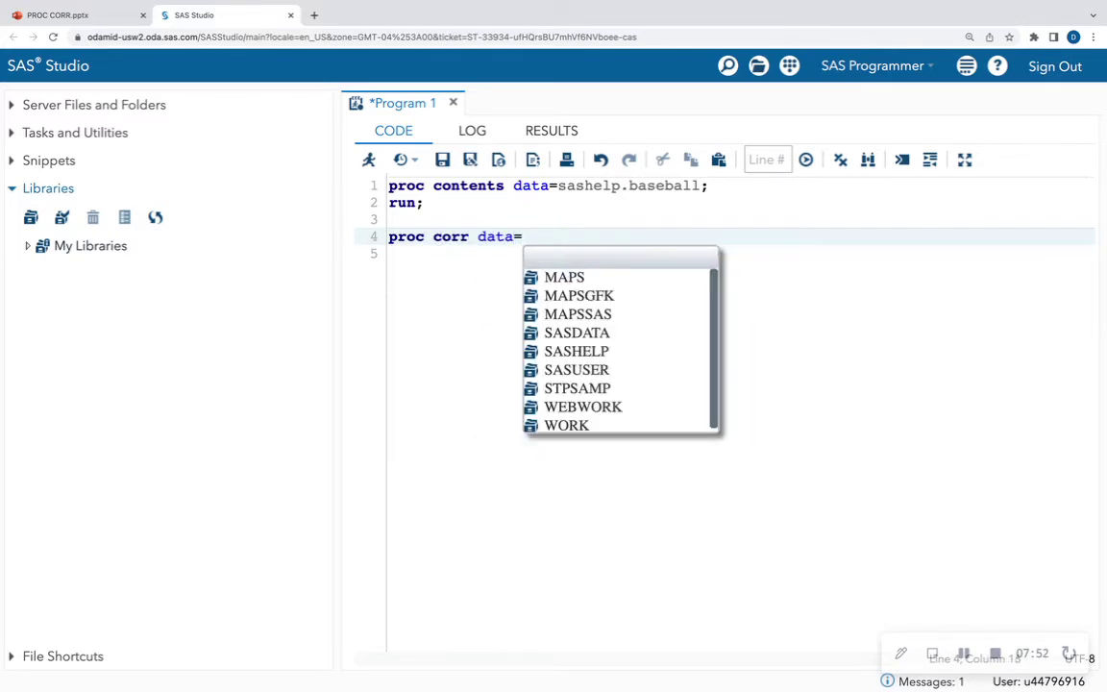
type("sashelp.")
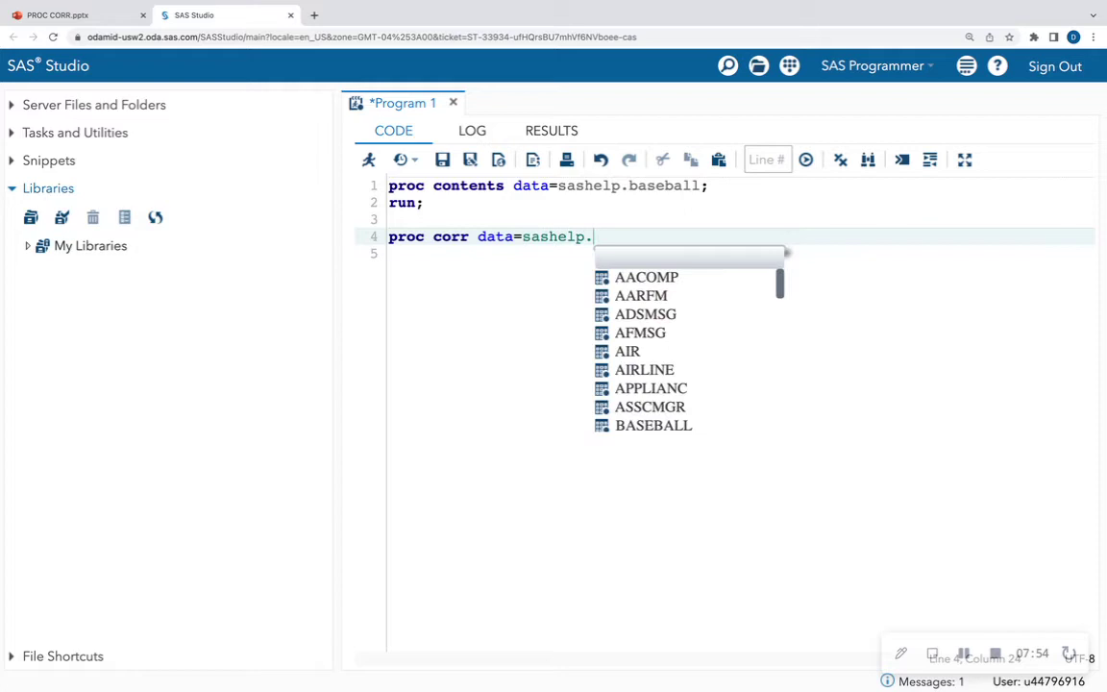
type("baseball;")
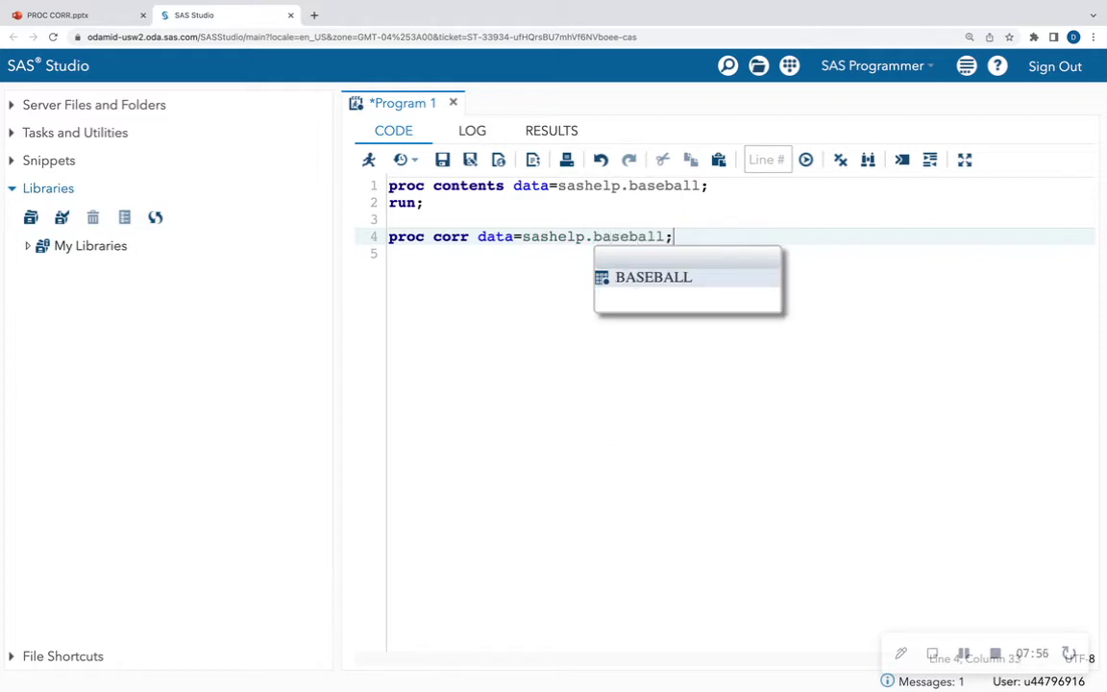
key("Return")
- Add the statement "var CrHits;" to the PROC CORR step
type("cor")
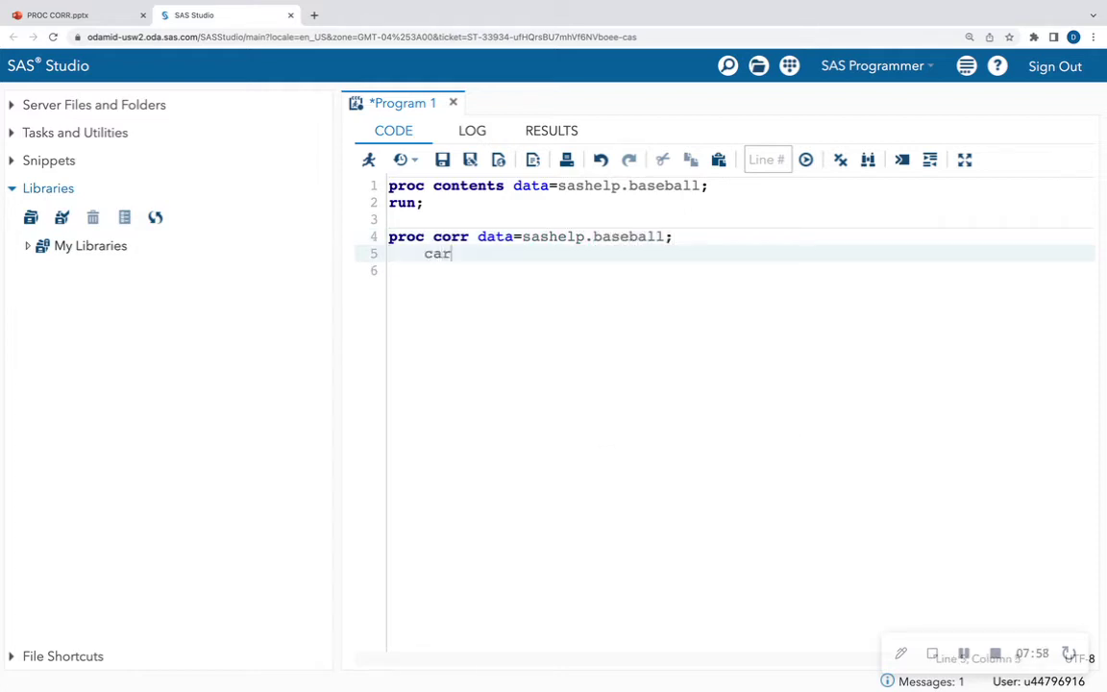
key("BackSpace")
key("BackSpace")
key("BackSpace")
type("var CrHits;")
key("Return")
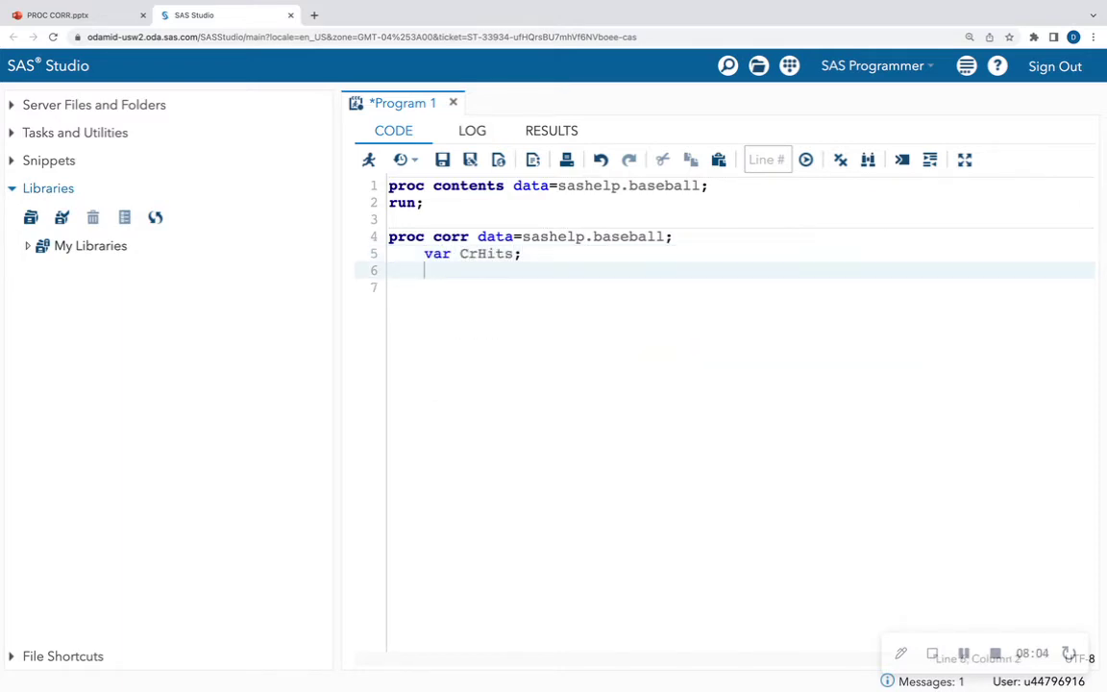
- Begin the statement "with Cr" and look up the career runs variable name in the SASHELP BASEBALL table
type("with Cr")
left_click(27, 246)
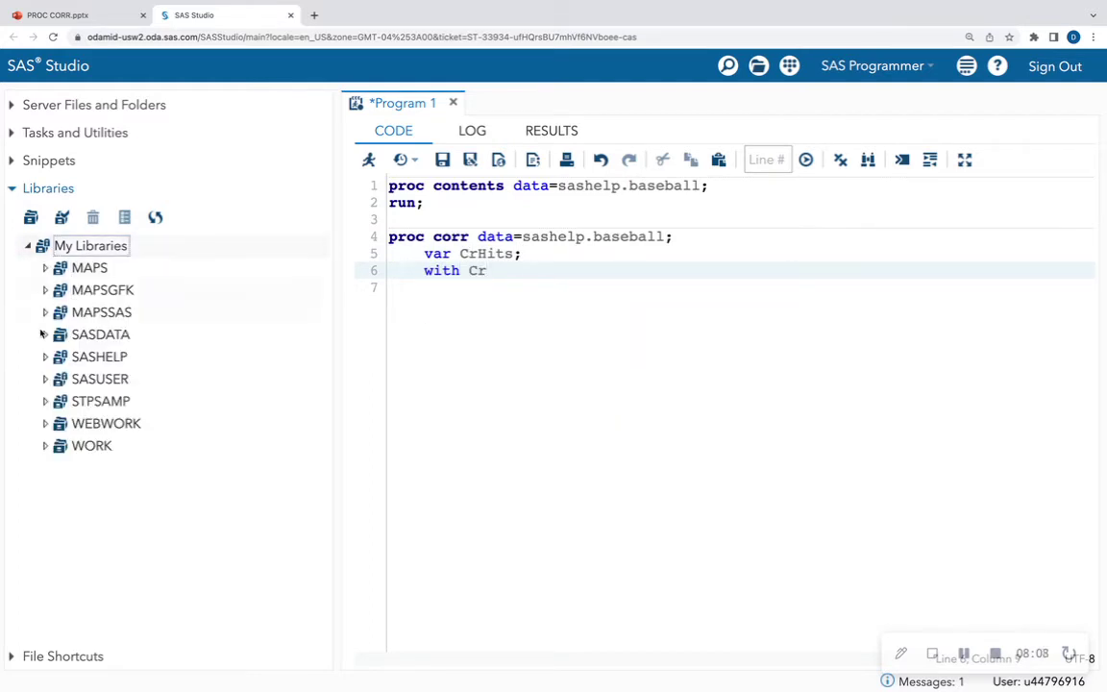
left_click(45, 357)
scroll(58, 433, "down", 2)
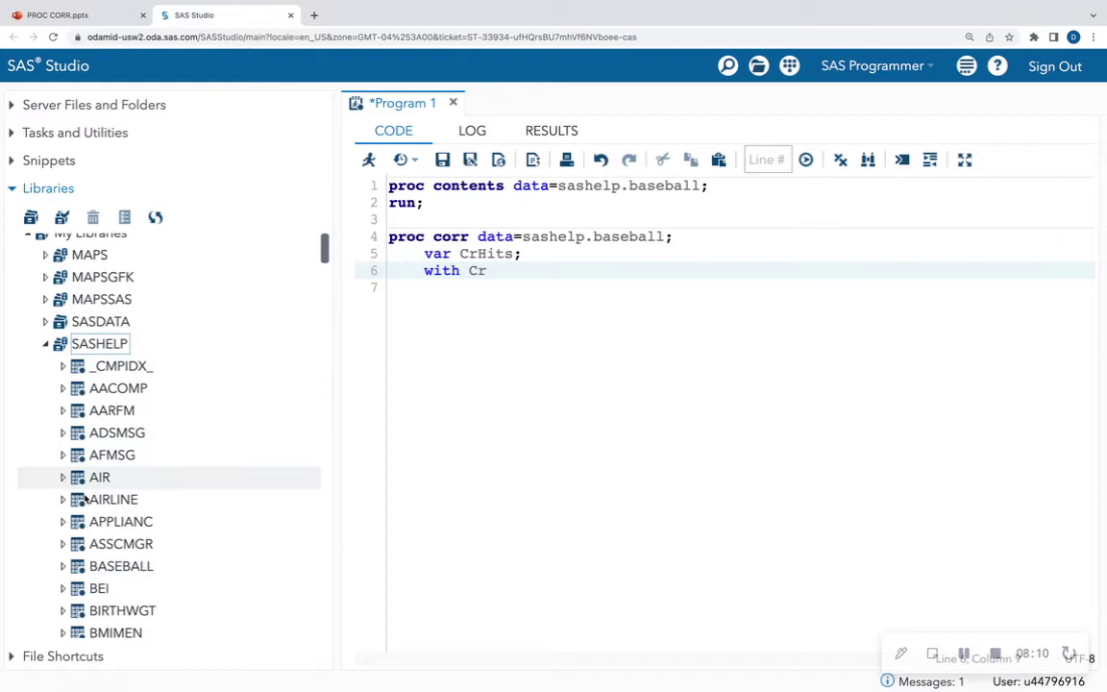
left_click(63, 482)
scroll(63, 481, "down", 3)
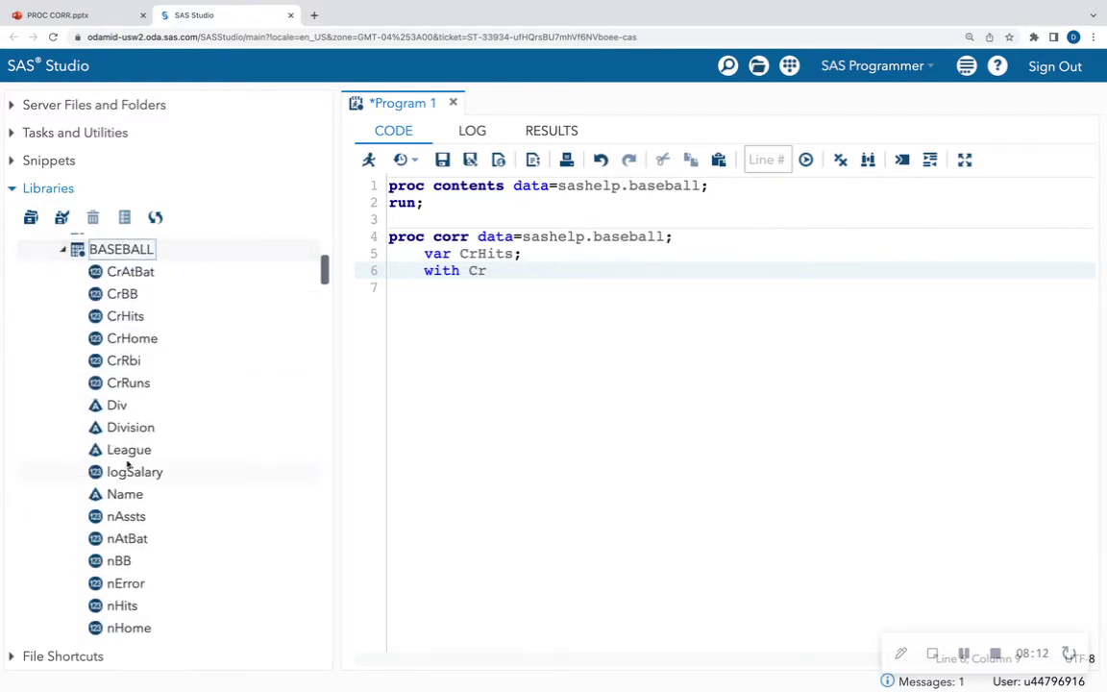
- Complete the with statement as "with CrRuns;" and close the PROC CORR step with "run;"
left_click(490, 275)
type("Runs;")
key("Return")
type("run;")
key("Return")
key("Return")
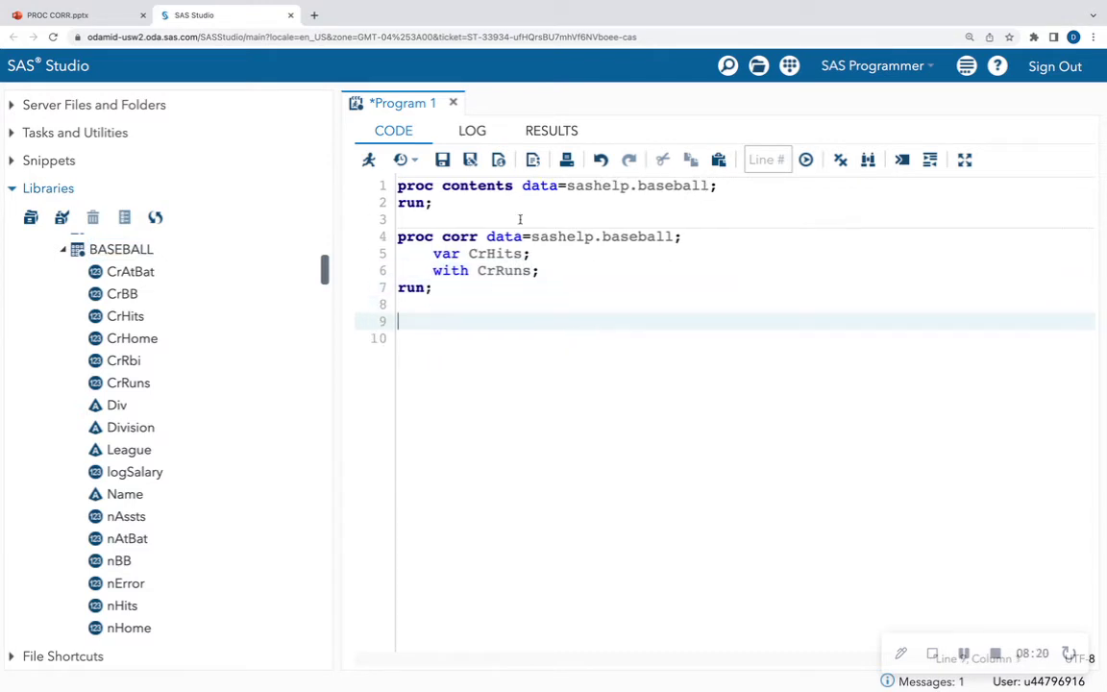
- Run only the PROC CORR step and examine the Pearson correlation coefficient and p-value for CrRuns and CrHits
left_click_drag(452, 294, 398, 236)
key("F3")
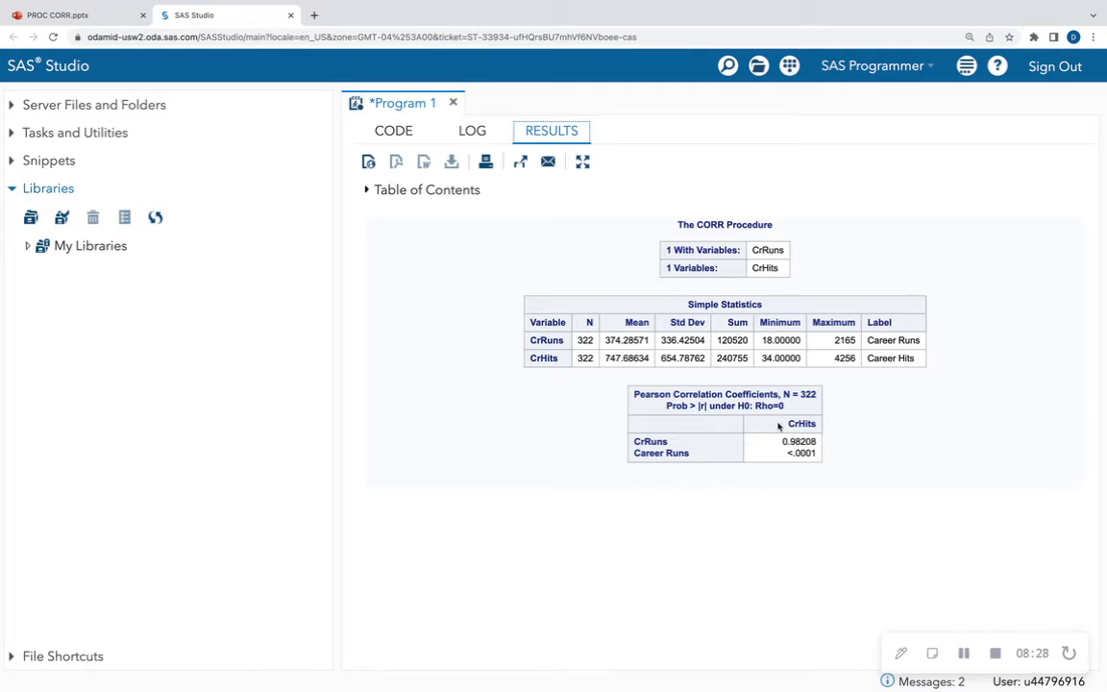
left_click_drag(633, 397, 778, 394)
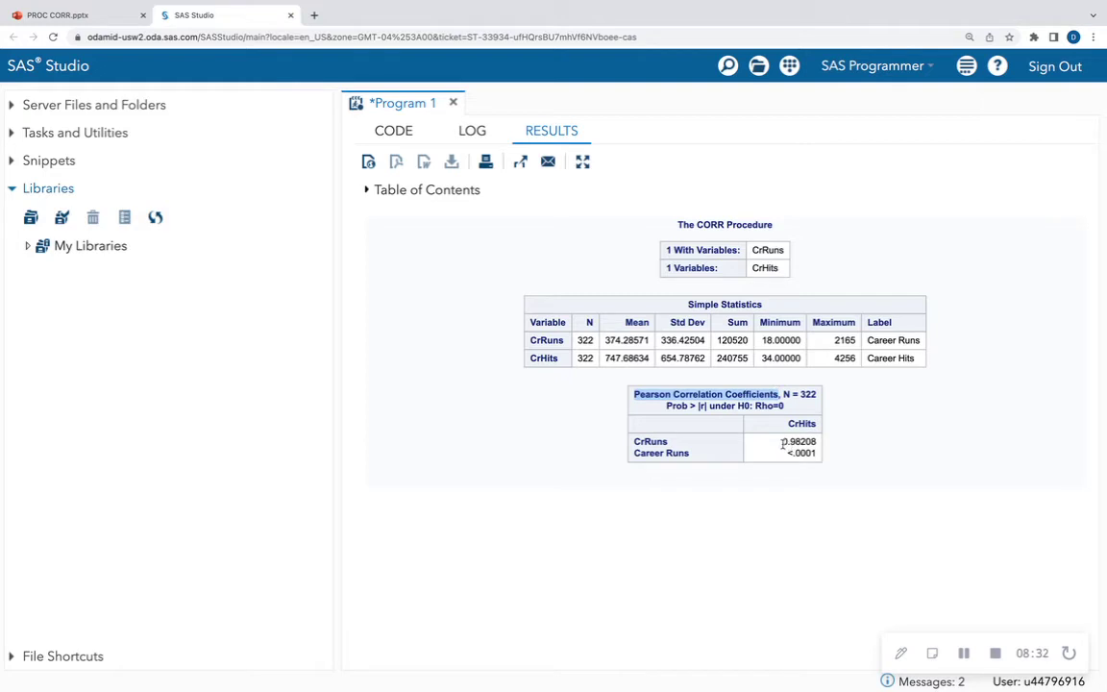
left_click_drag(782, 443, 818, 443)
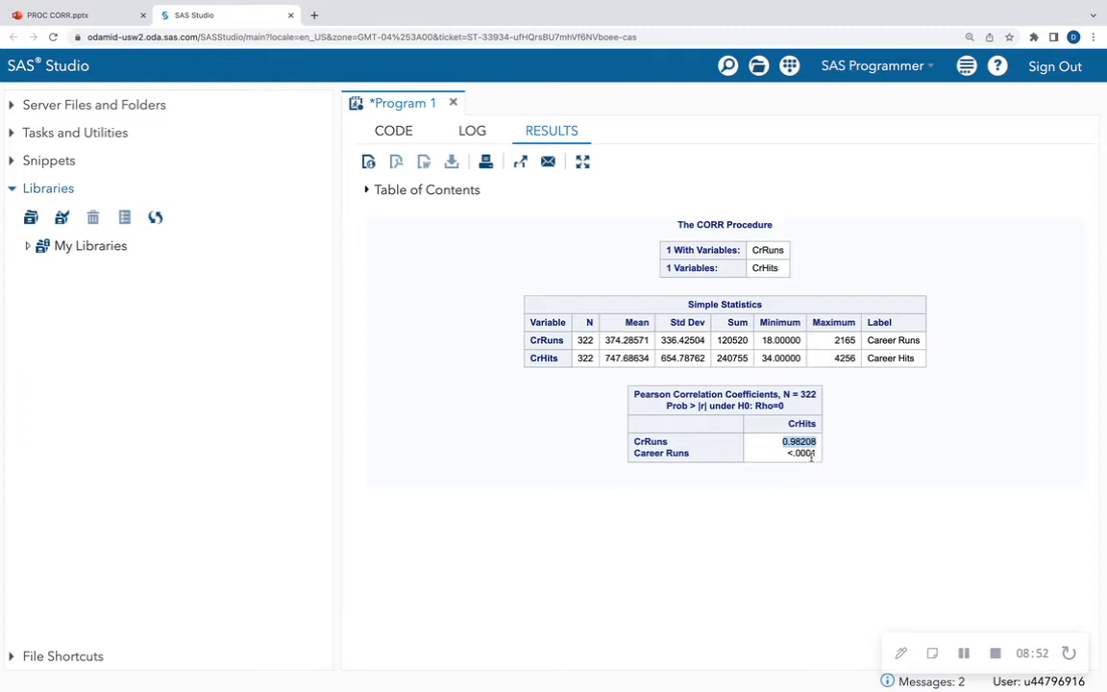
left_click_drag(787, 454, 822, 462)
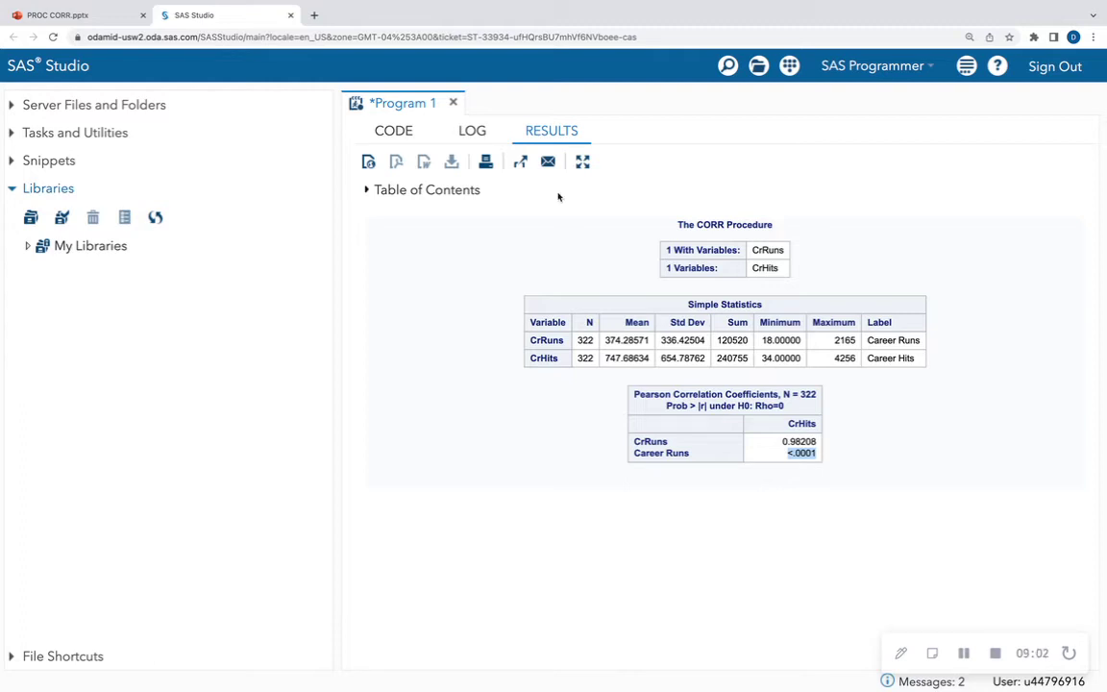
- Return to the code and review the var CrHits and with CrRuns statements
left_click(392, 139)
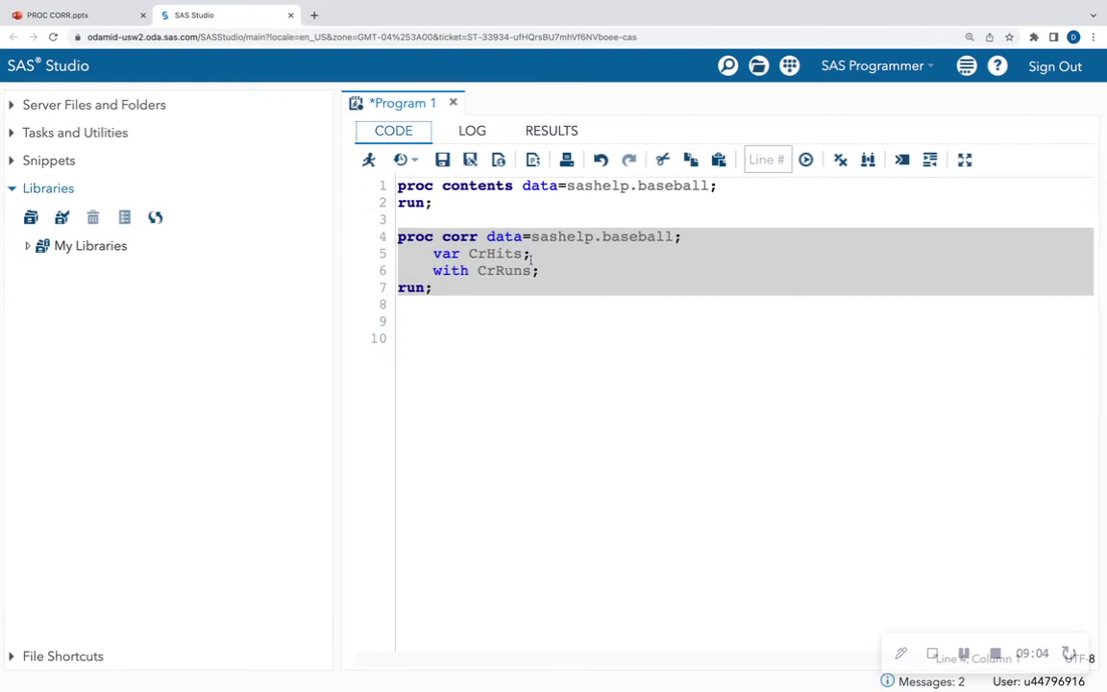
left_click_drag(551, 255, 385, 255)
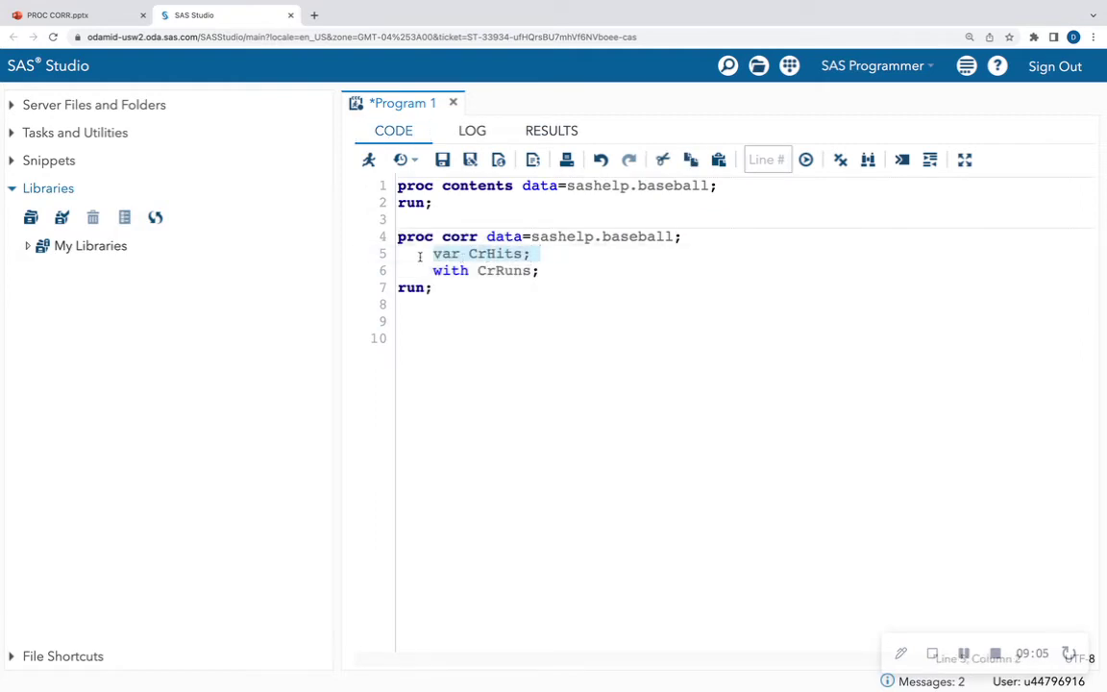
left_click_drag(549, 272, 433, 273)
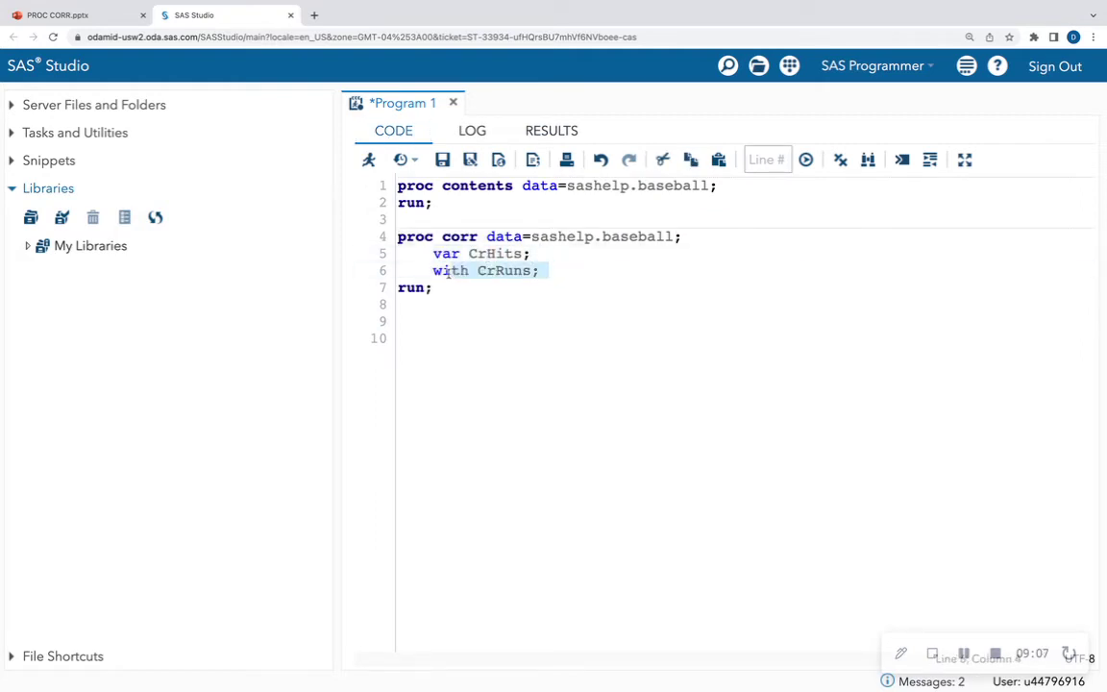
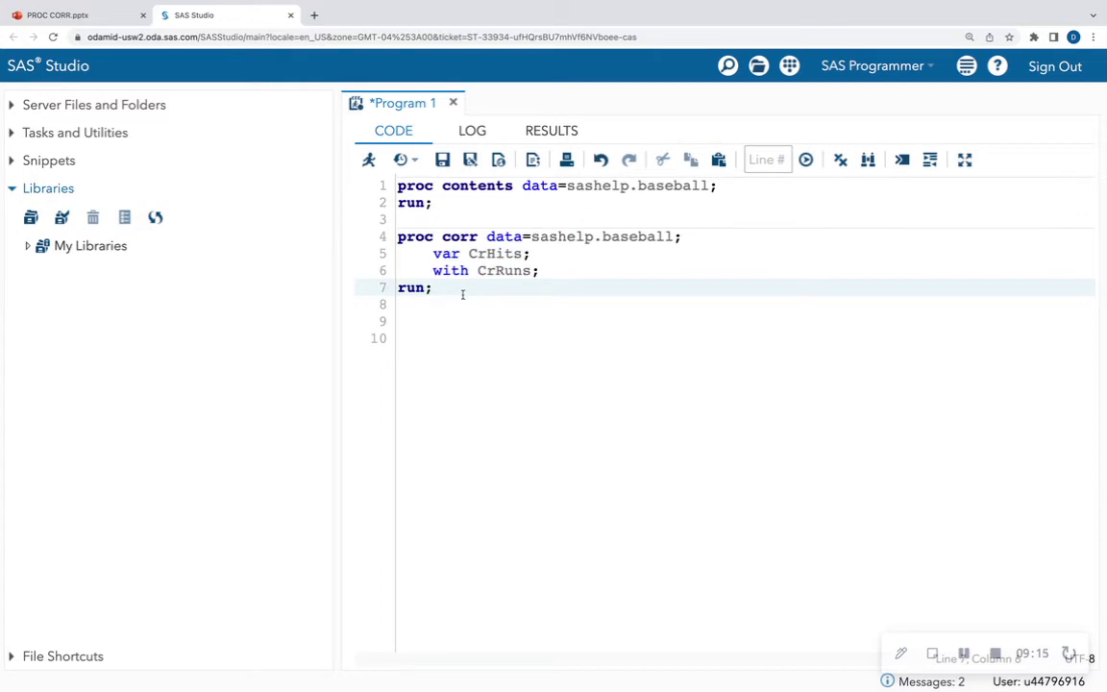
- Add a copy of the PROC CORR step below the first one and delete its var and with statements
key("Return")
key("Return")
type("proc corr data=sashelp.baseball;     var CrHits;     with CrRuns; run;")
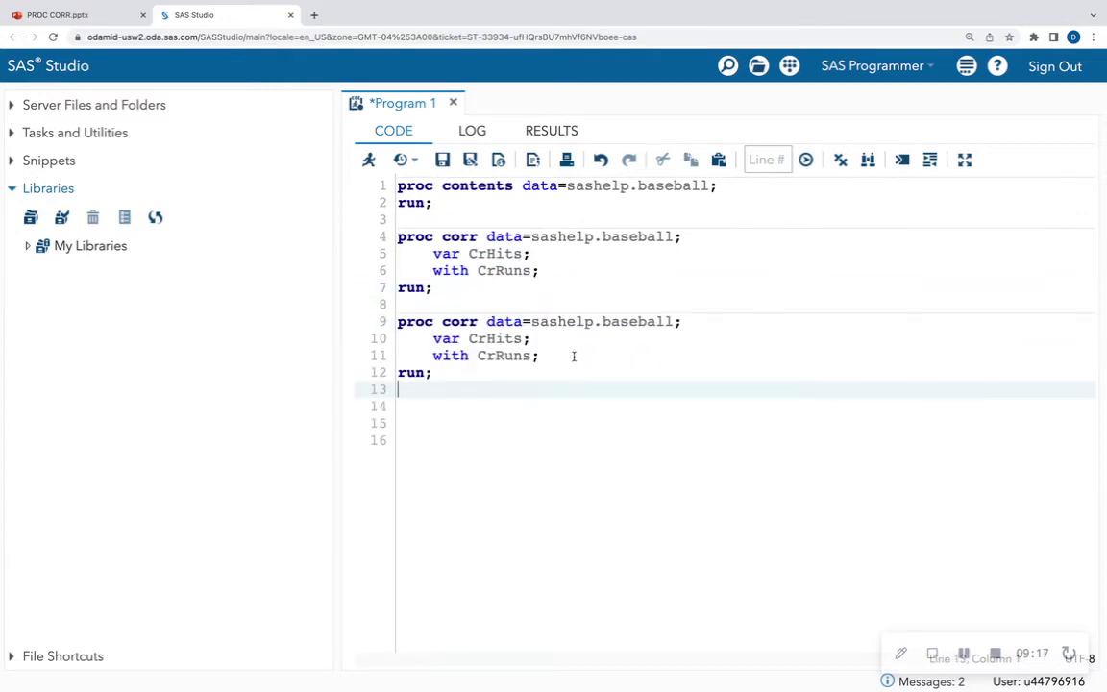
left_click_drag(574, 360, 369, 321)
key("BackSpace")
key("BackSpace")
- Run only the new PROC CORR step and review its simple statistics and Pearson correlation matrix for all numeric variables
left_click(369, 161)
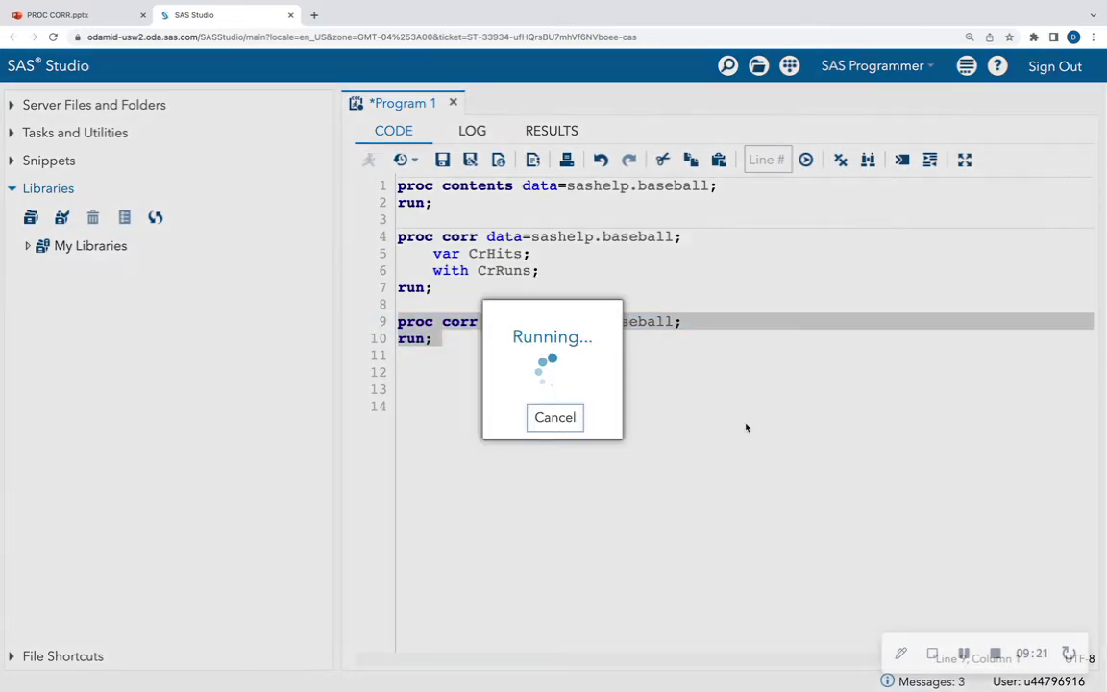
scroll(853, 412, "down", 4)
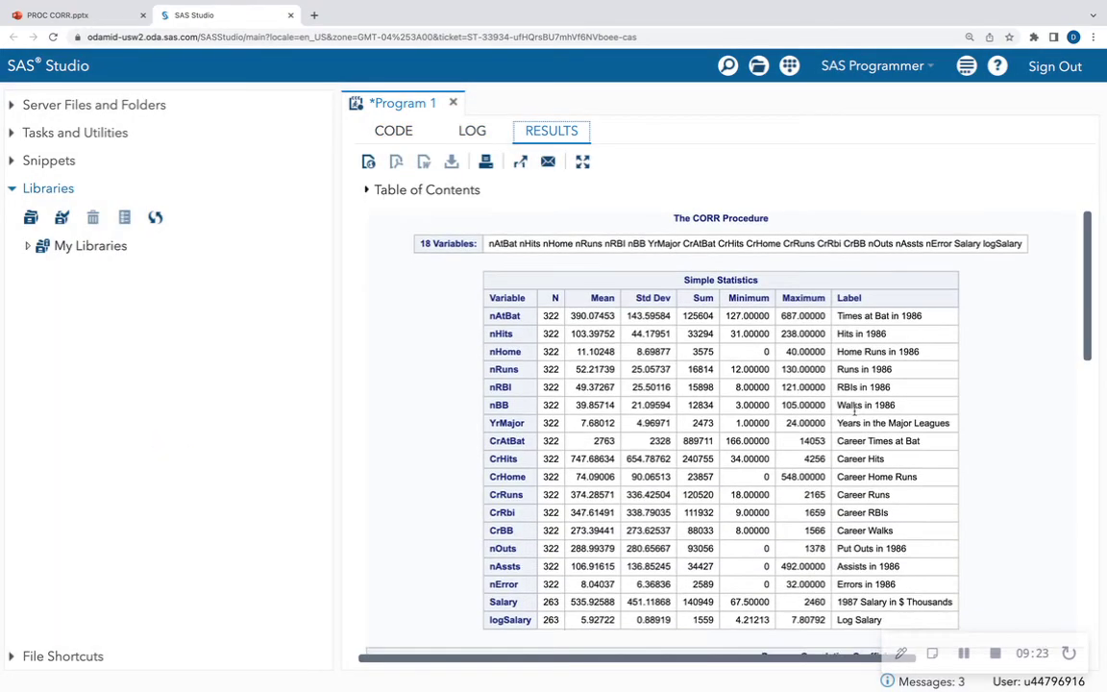
scroll(853, 412, "up", 5)
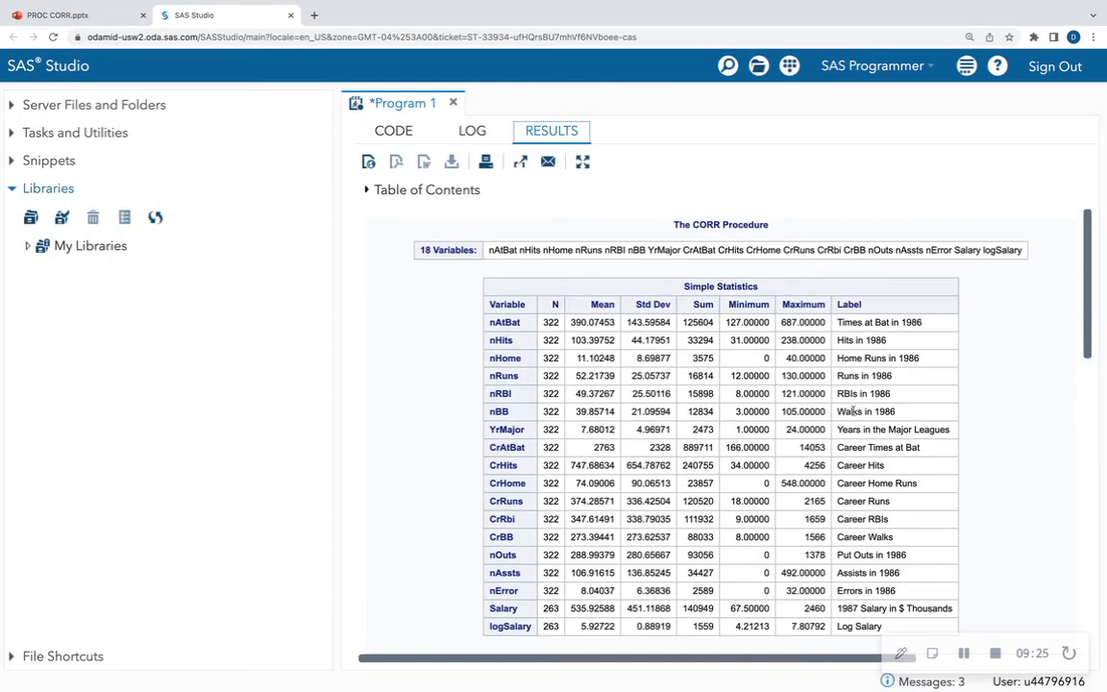
scroll(607, 382, "down", 5)
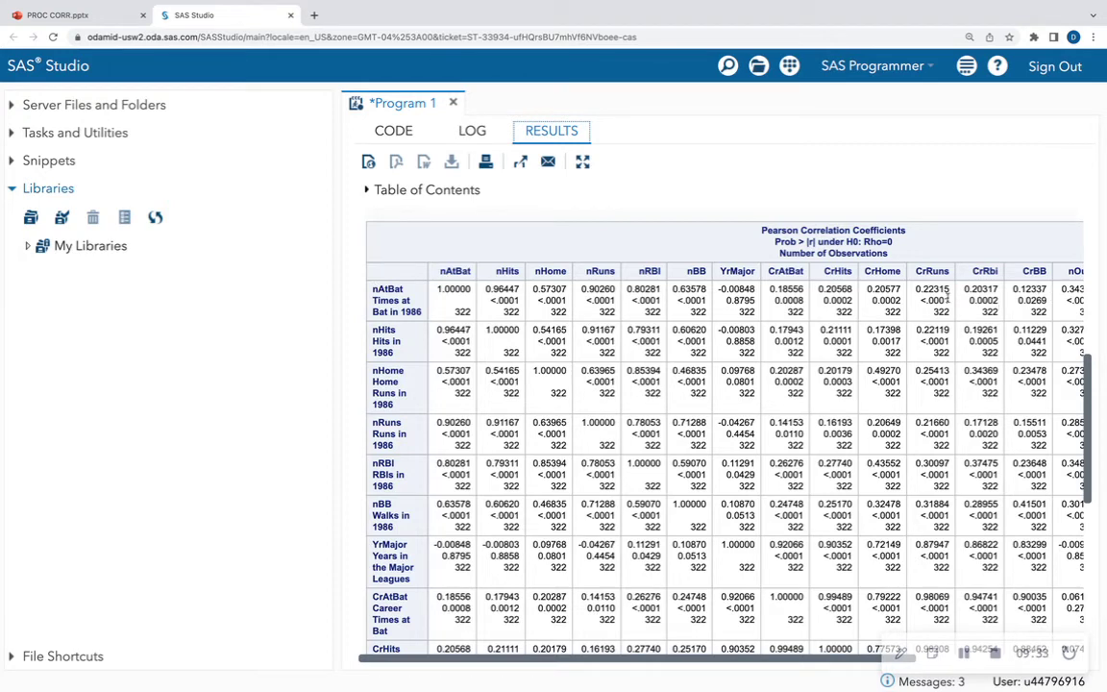
scroll(548, 275, "down", 1)
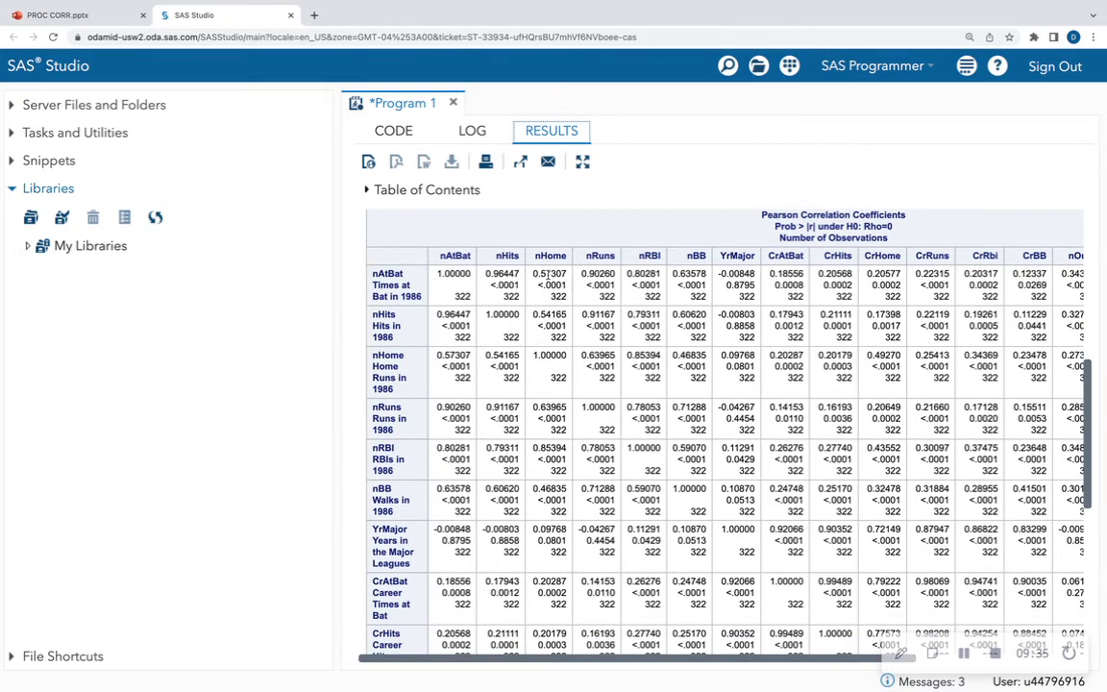
- Examine the diagonal of the Pearson correlation matrix, where each variable such as nAtBat is paired with itself
left_click(901, 652)
left_click(839, 654)
left_click(838, 606)
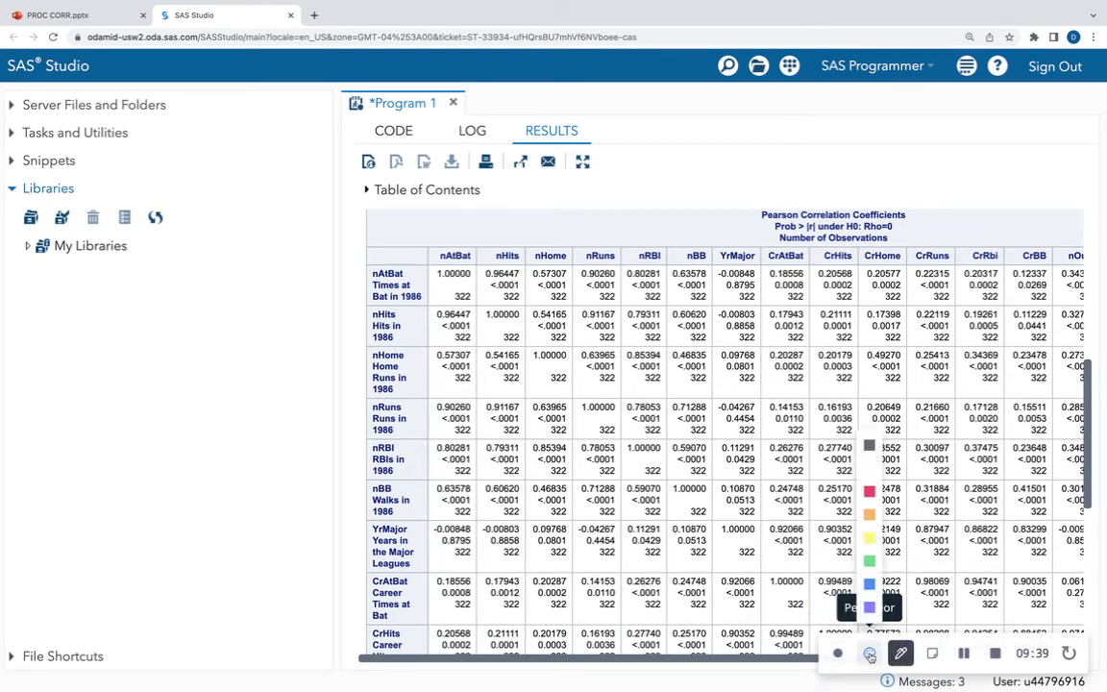
mouse_move(473, 276)
left_mouse_down()
mouse_move(442, 257)
mouse_move(418, 276)
mouse_move(477, 264)
left_mouse_up()
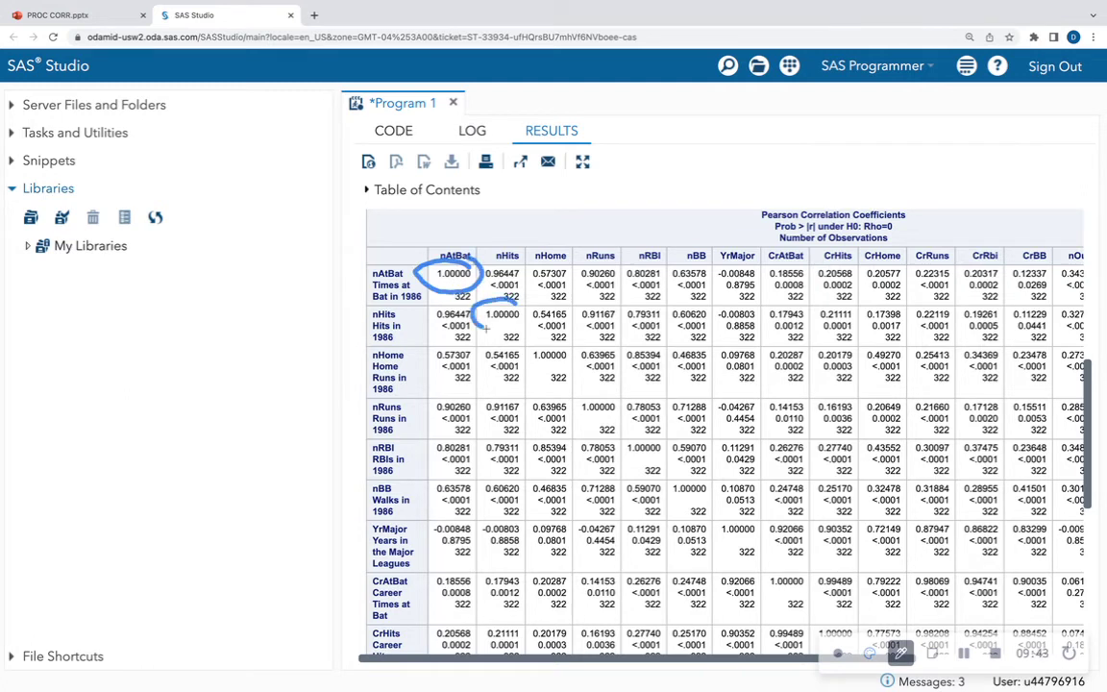
mouse_move(519, 305)
left_mouse_down()
mouse_move(481, 310)
mouse_move(523, 318)
mouse_move(568, 352)
left_mouse_up()
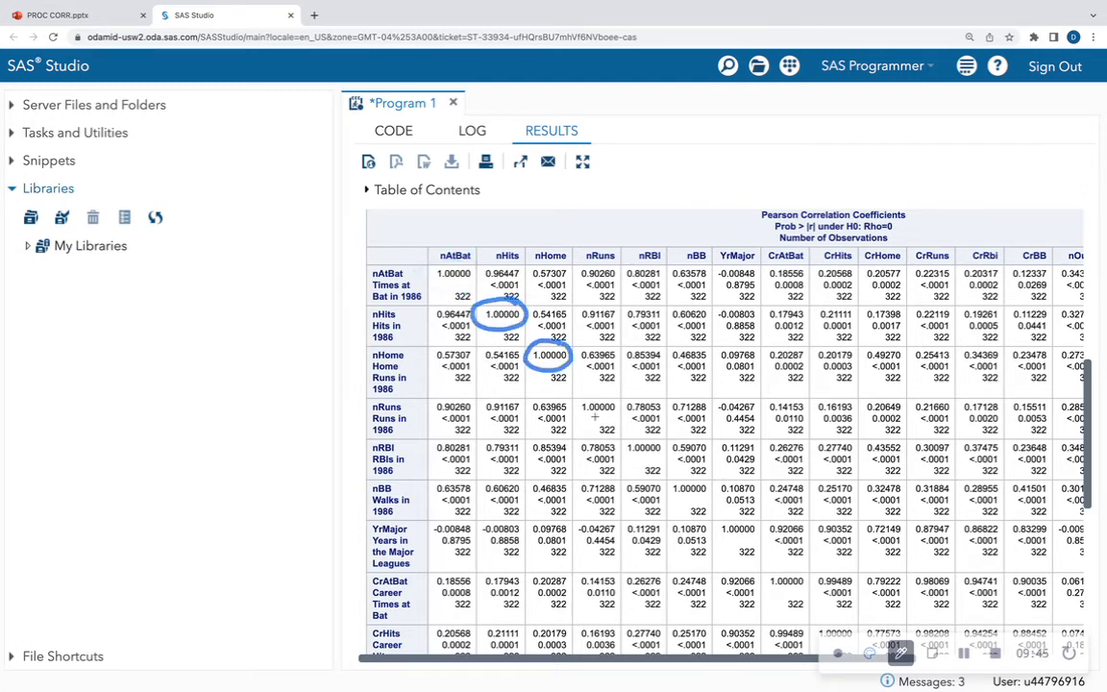
mouse_move(623, 394)
left_mouse_down()
mouse_move(586, 399)
mouse_move(585, 422)
mouse_move(629, 406)
left_mouse_up()
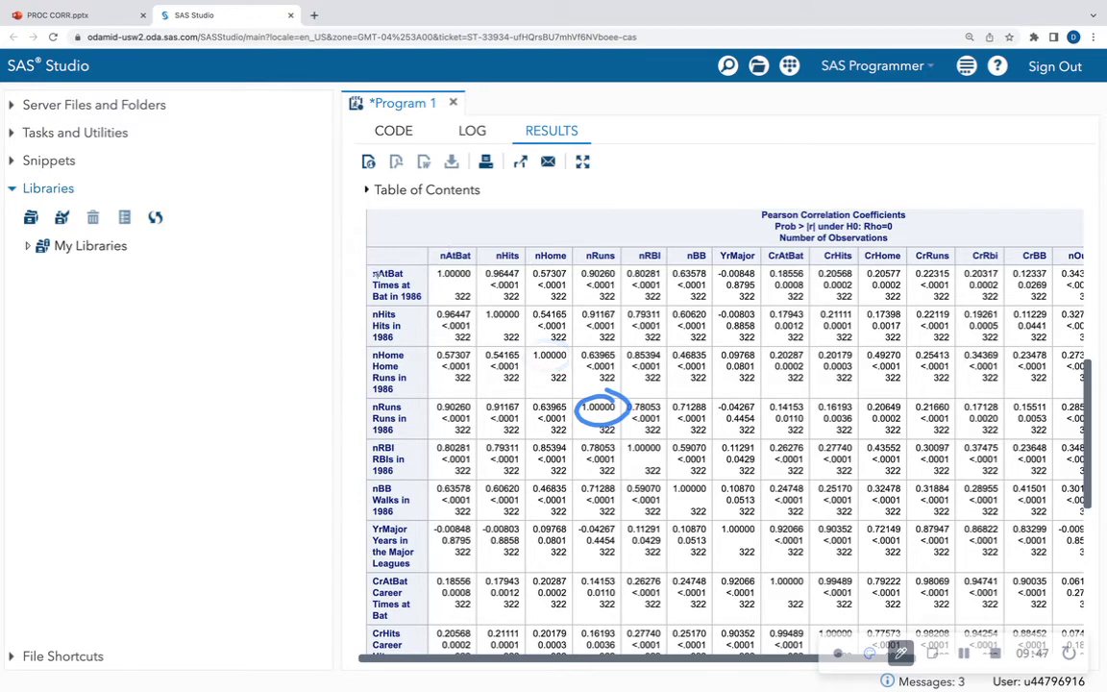
left_click_drag(373, 278, 480, 260)
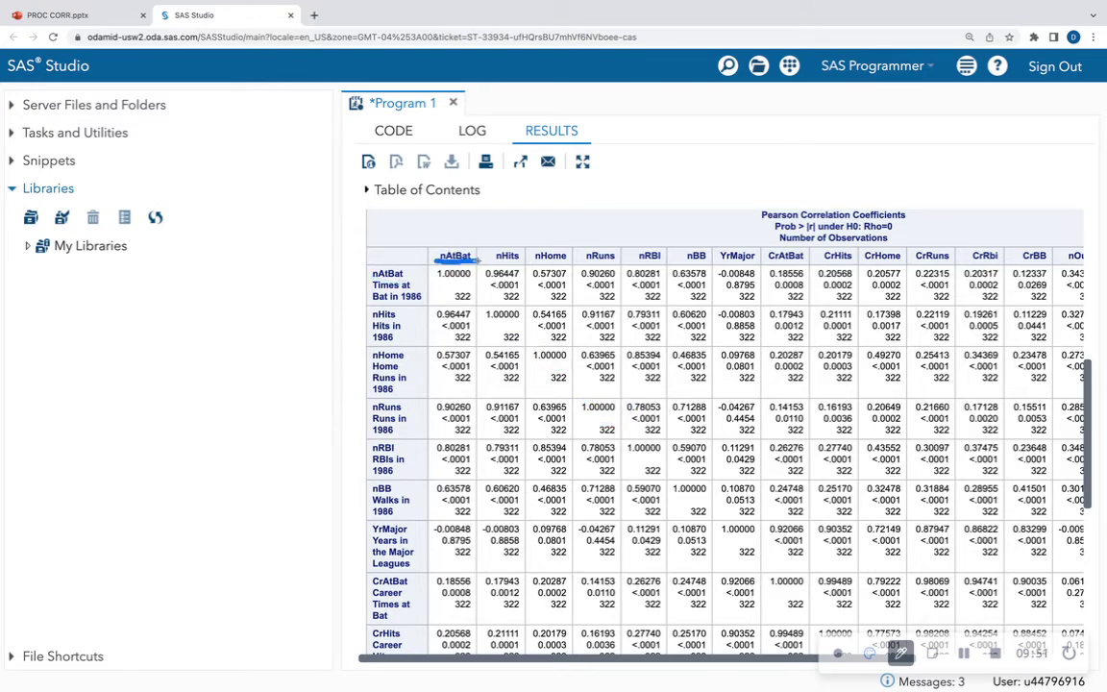
mouse_move(407, 259)
left_mouse_down()
mouse_move(364, 277)
mouse_move(416, 273)
left_mouse_up()
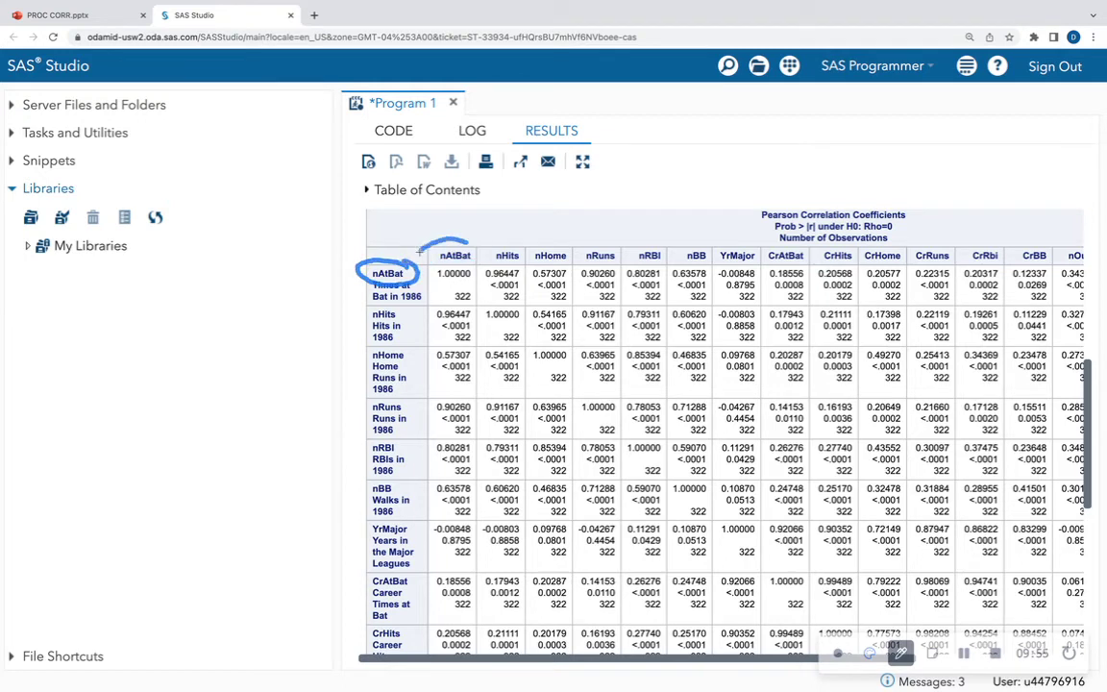
mouse_move(459, 236)
left_mouse_down()
mouse_move(452, 268)
mouse_move(506, 335)
mouse_move(785, 569)
left_mouse_up()
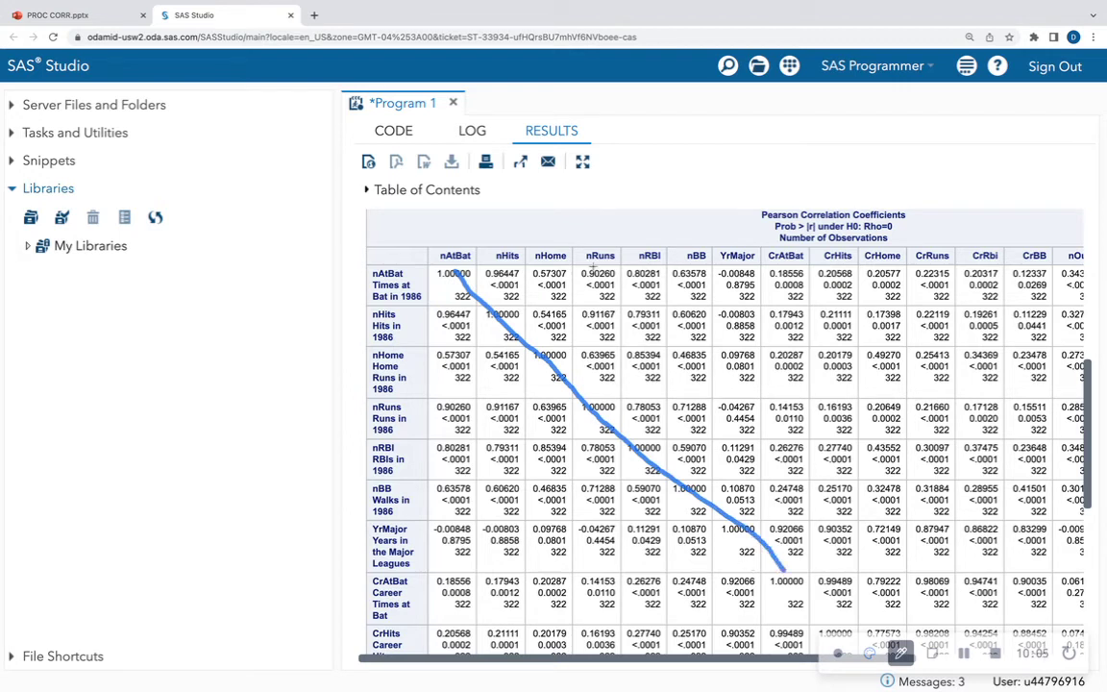
- Examine off-diagonal coefficients such as nAtBat with nRuns and nHome with YrMajor, and look over the remaining matrix rows
mouse_move(615, 257)
left_mouse_down()
mouse_move(588, 255)
mouse_move(575, 275)
mouse_move(613, 285)
mouse_move(625, 263)
left_mouse_up()
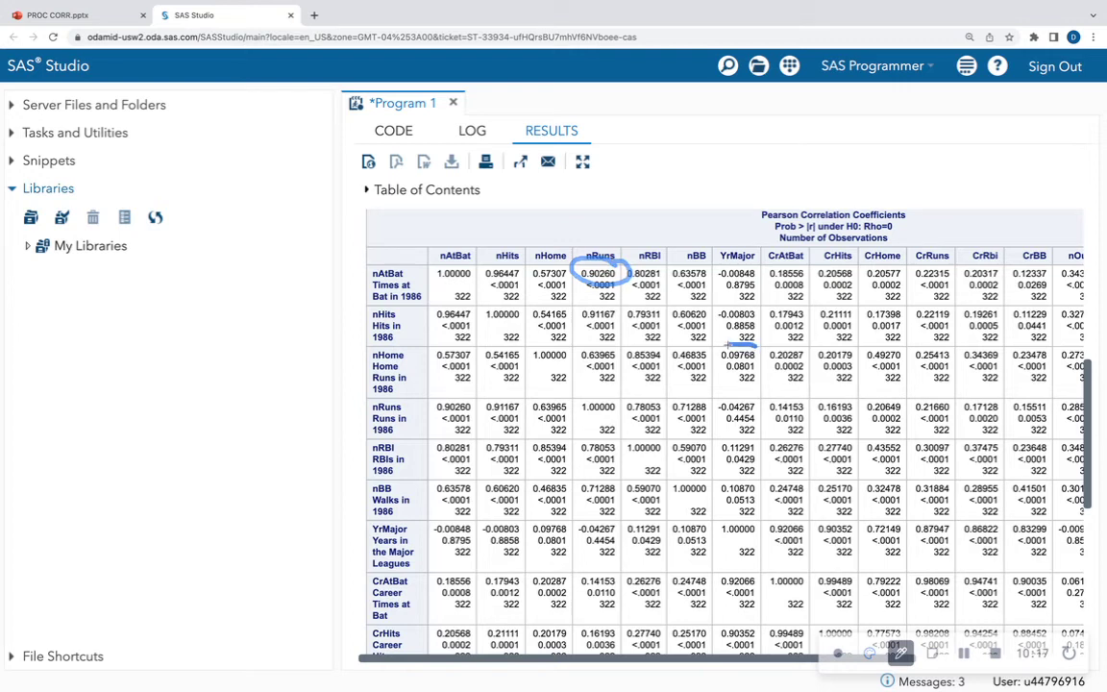
mouse_move(757, 348)
left_mouse_down()
mouse_move(713, 358)
mouse_move(766, 353)
left_mouse_up()
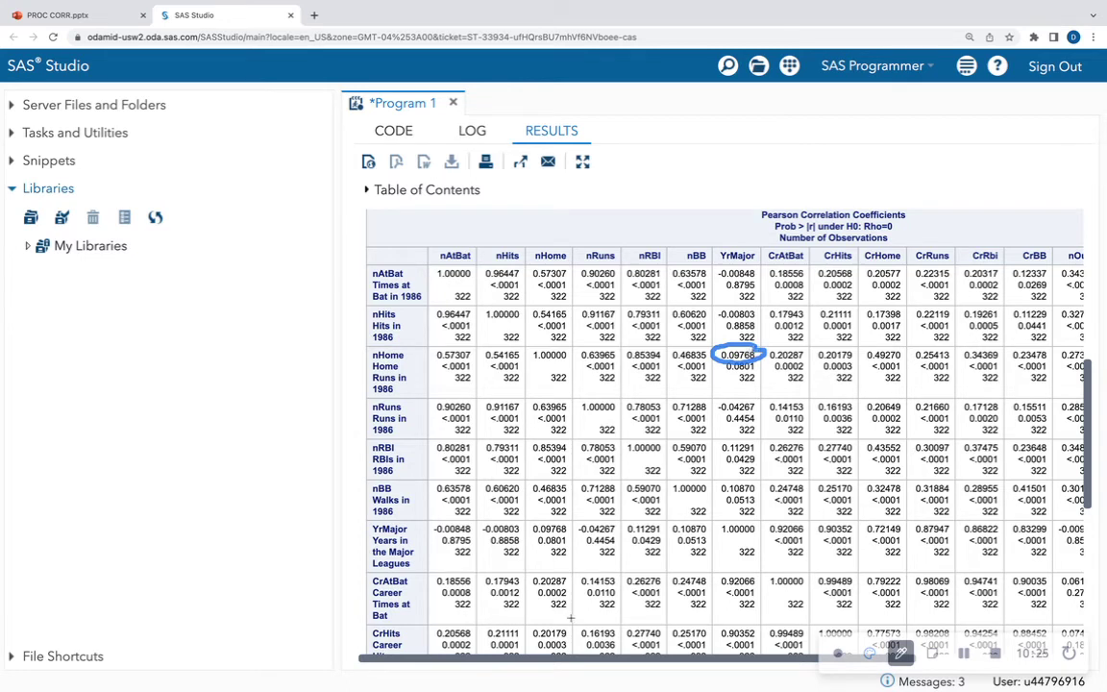
left_click_drag(612, 570, 626, 576)
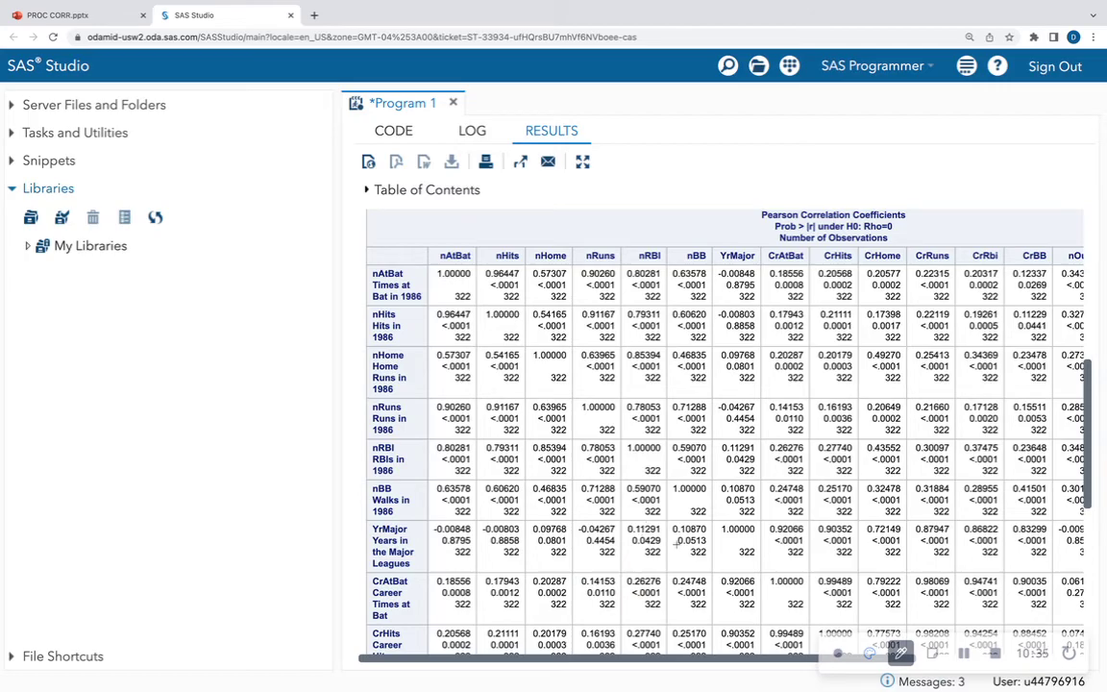
scroll(601, 496, "down", 4)
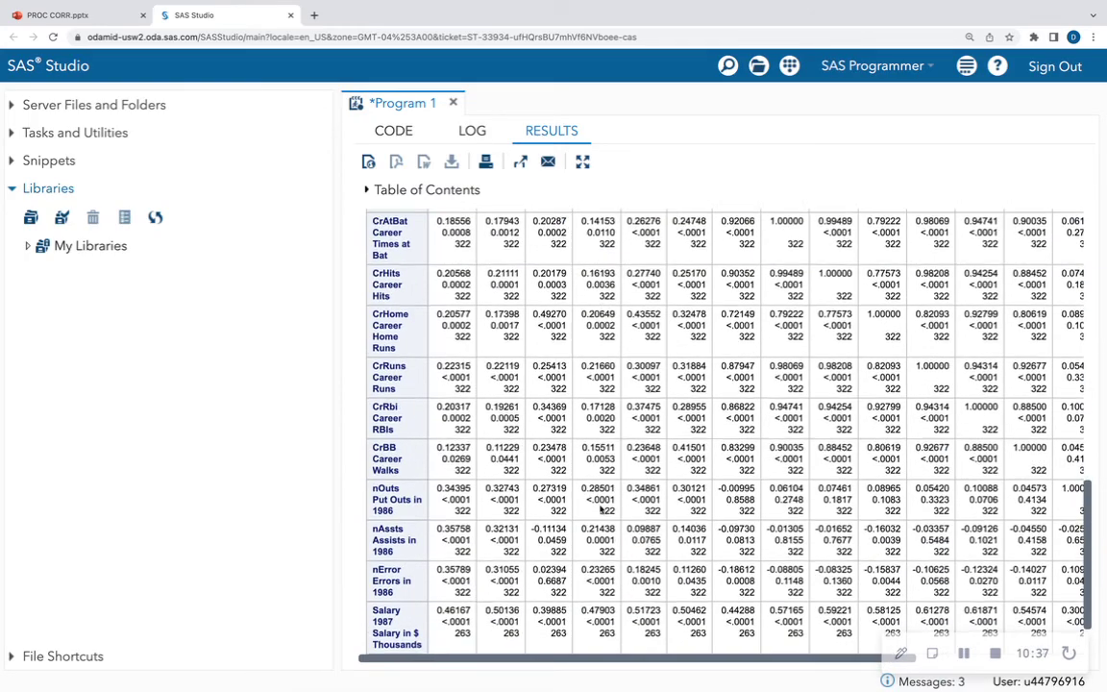
scroll(603, 500, "up", 6)
scroll(607, 513, "down", 2)
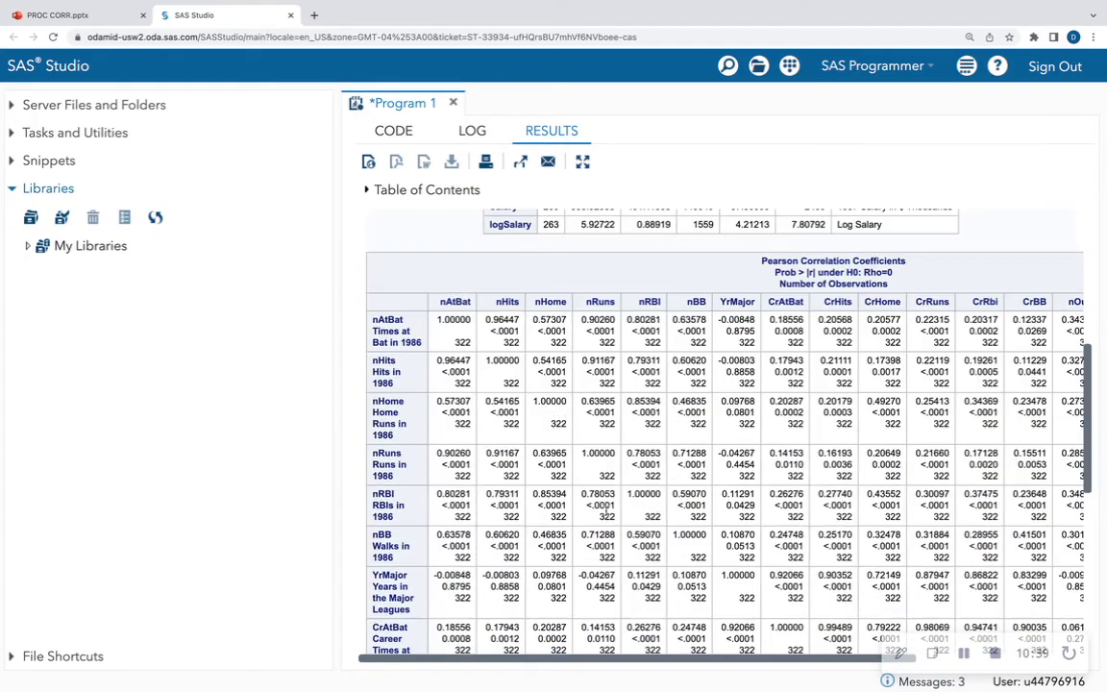
- Return to the code, switch to the PROC CORR presentation in PowerPoint and read the slide "Graphs using PROC CORR"
left_click(386, 137)
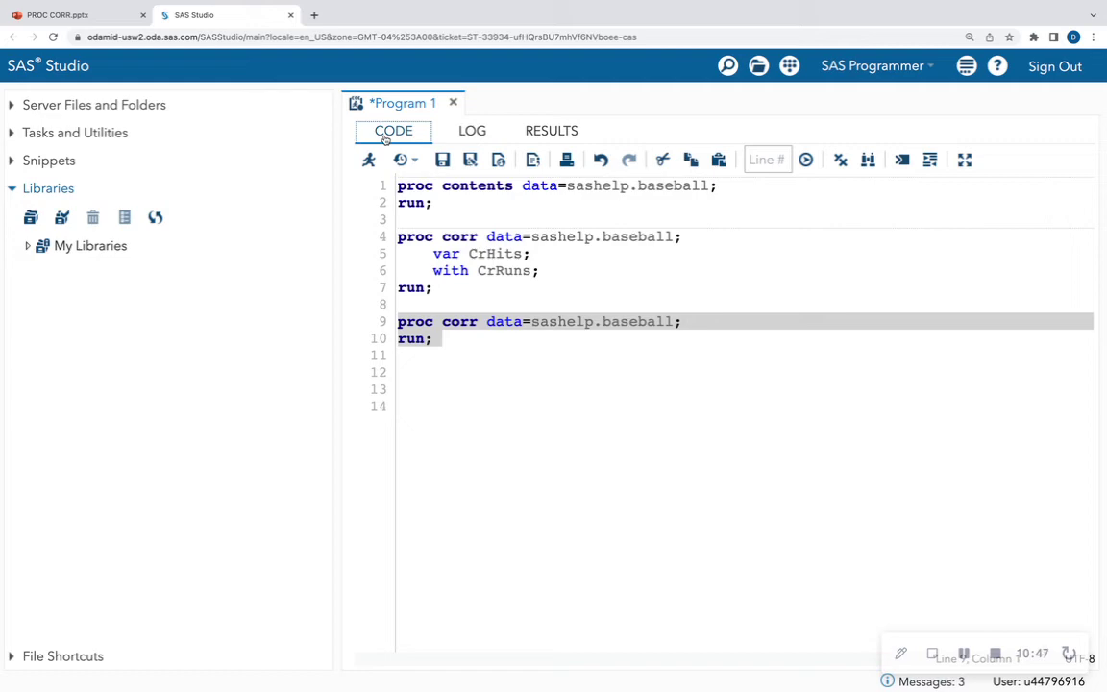
left_click(48, 17)
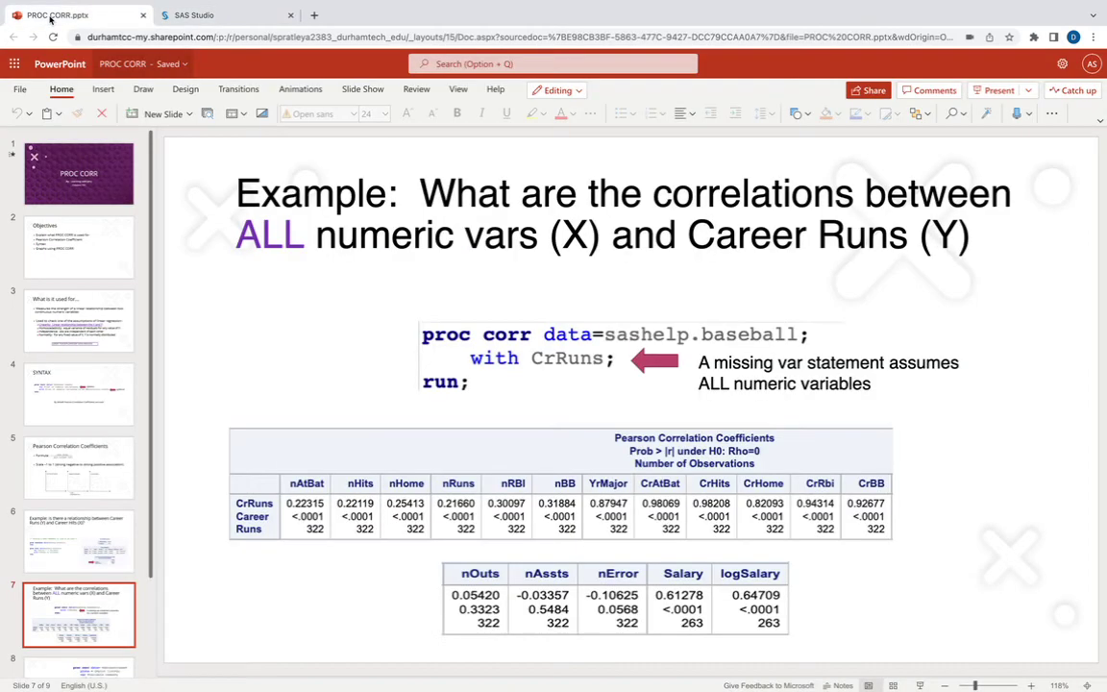
scroll(67, 471, "down", 2)
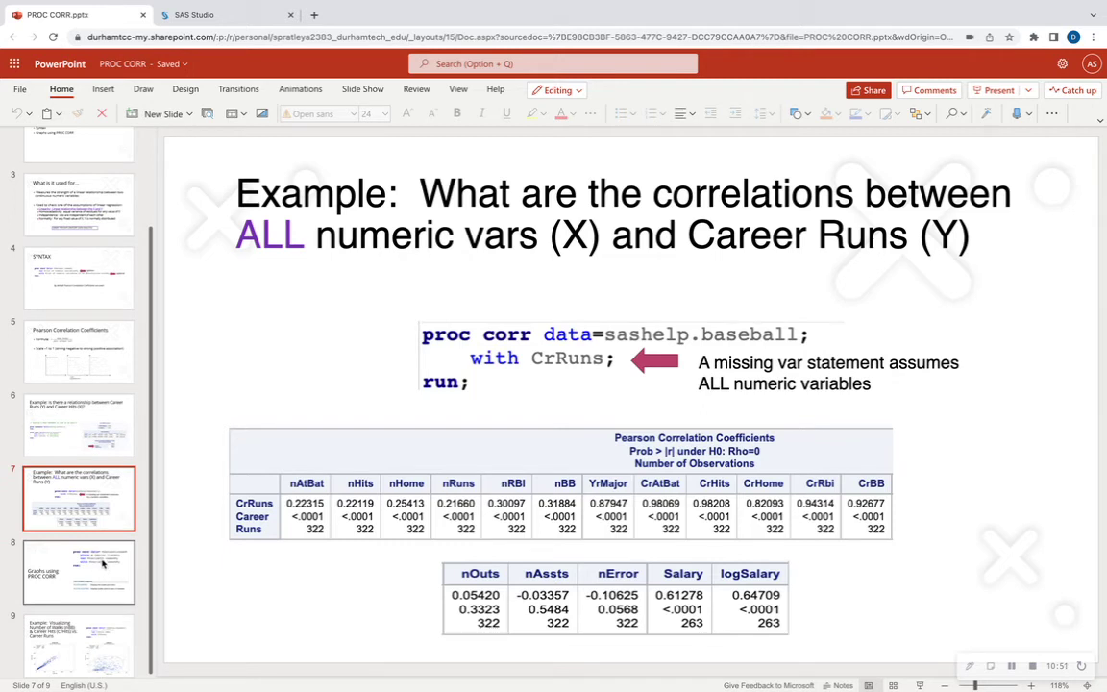
left_click(103, 564)
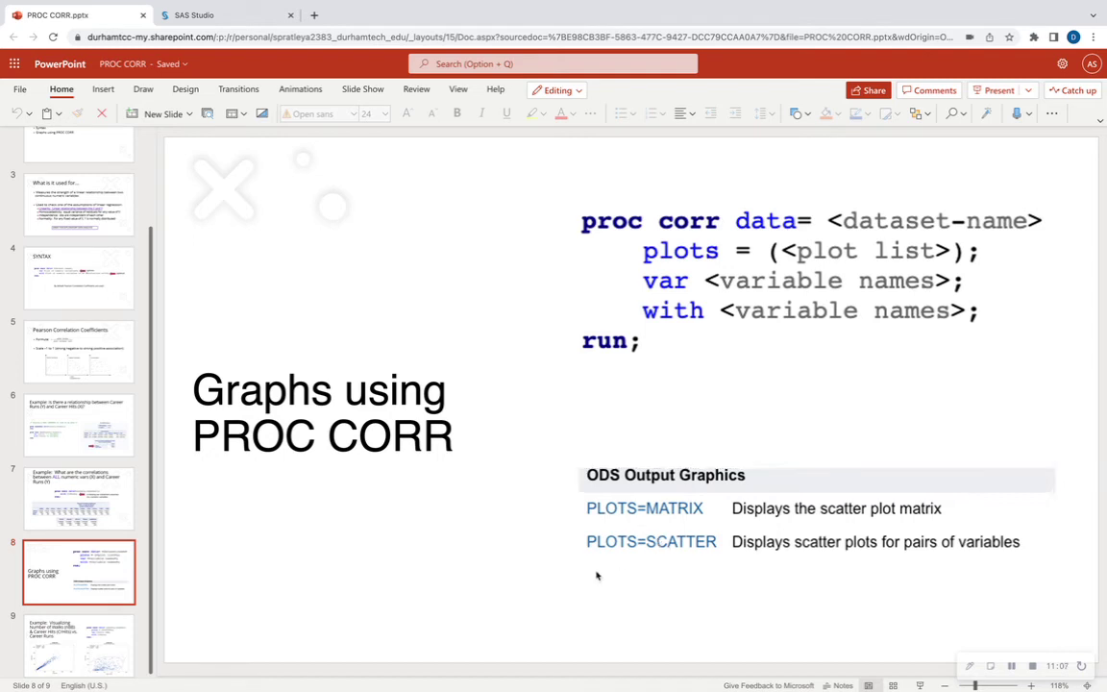
- Open slide 9 and review the scatter plot example for nBB and CrHits versus career runs with its code
left_click(86, 653)
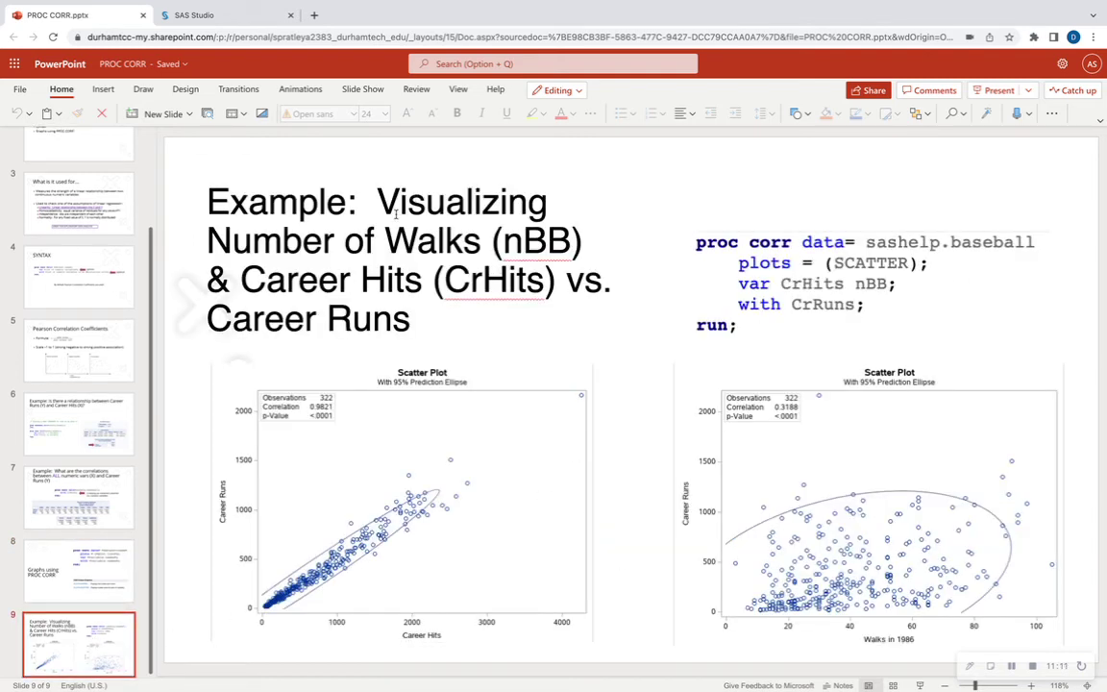
left_click_drag(361, 241, 501, 242)
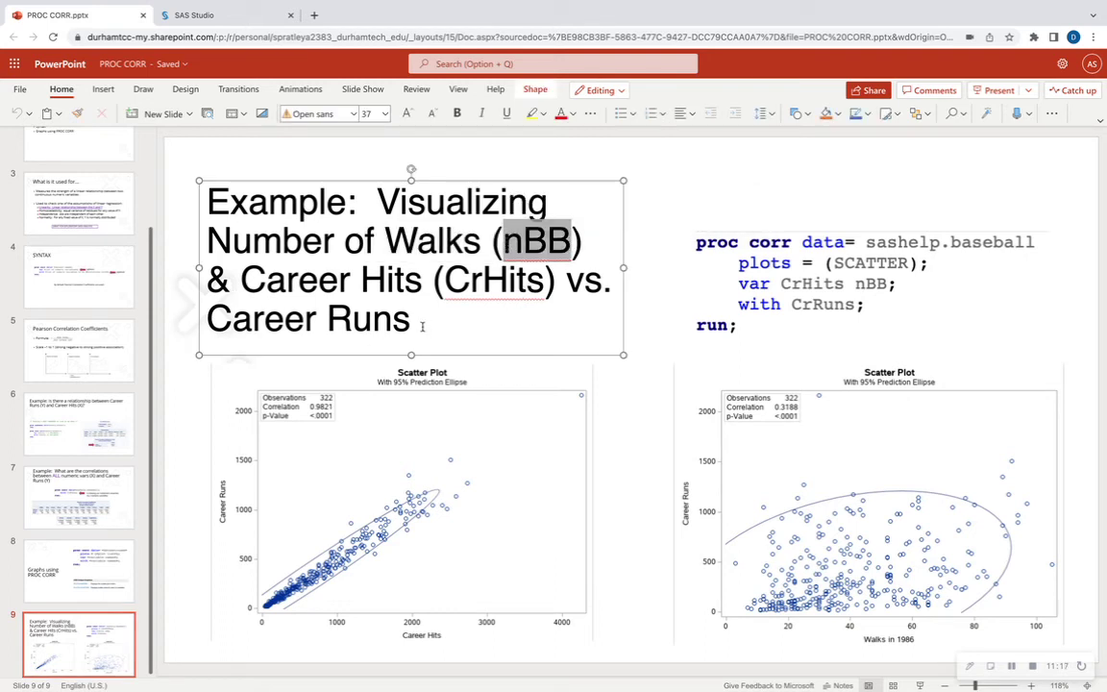
left_click_drag(411, 326, 211, 327)
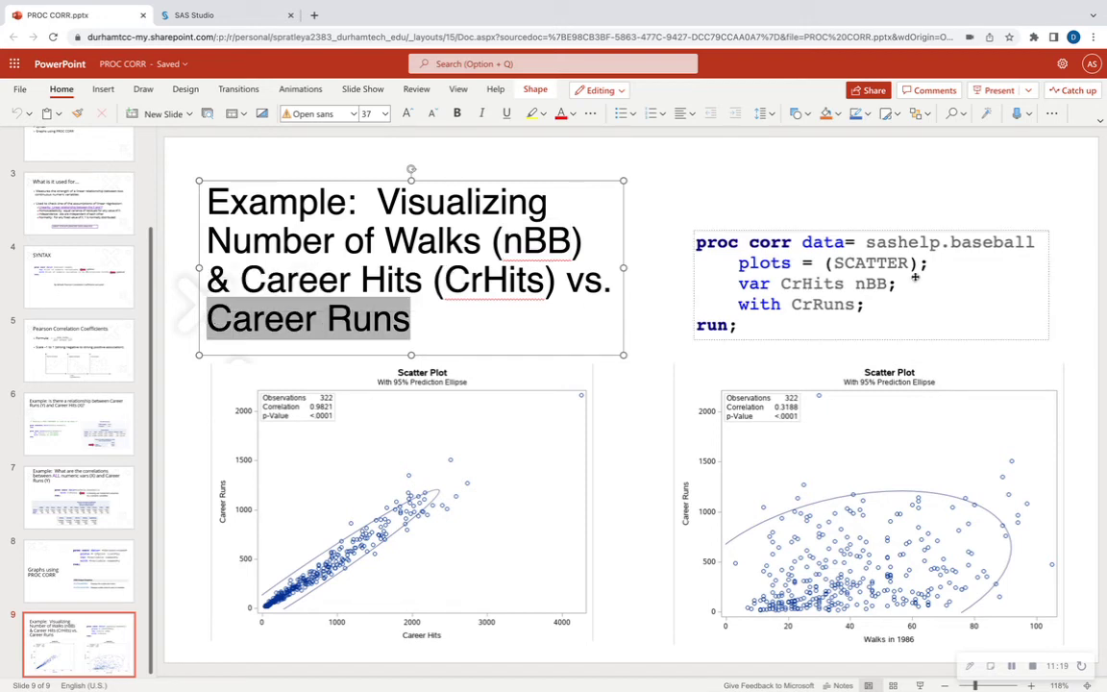
left_click(803, 246)
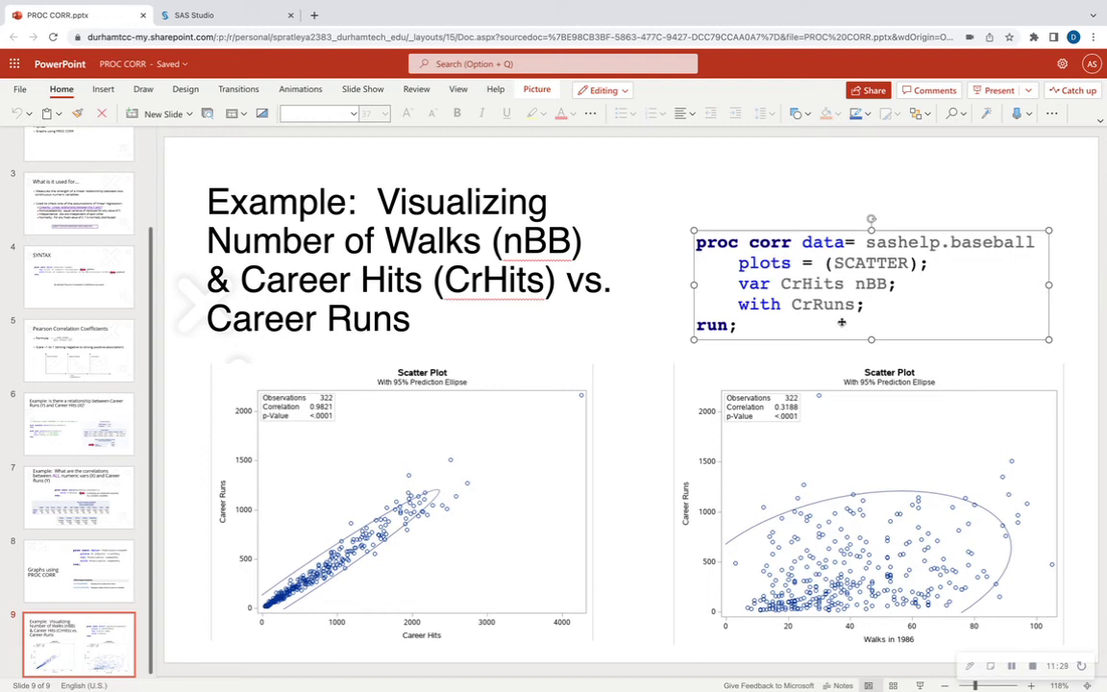
- Switch back to SAS Studio and add the option "plots = (scatter)" on its own indented line in the first PROC CORR statement
left_click(226, 17)
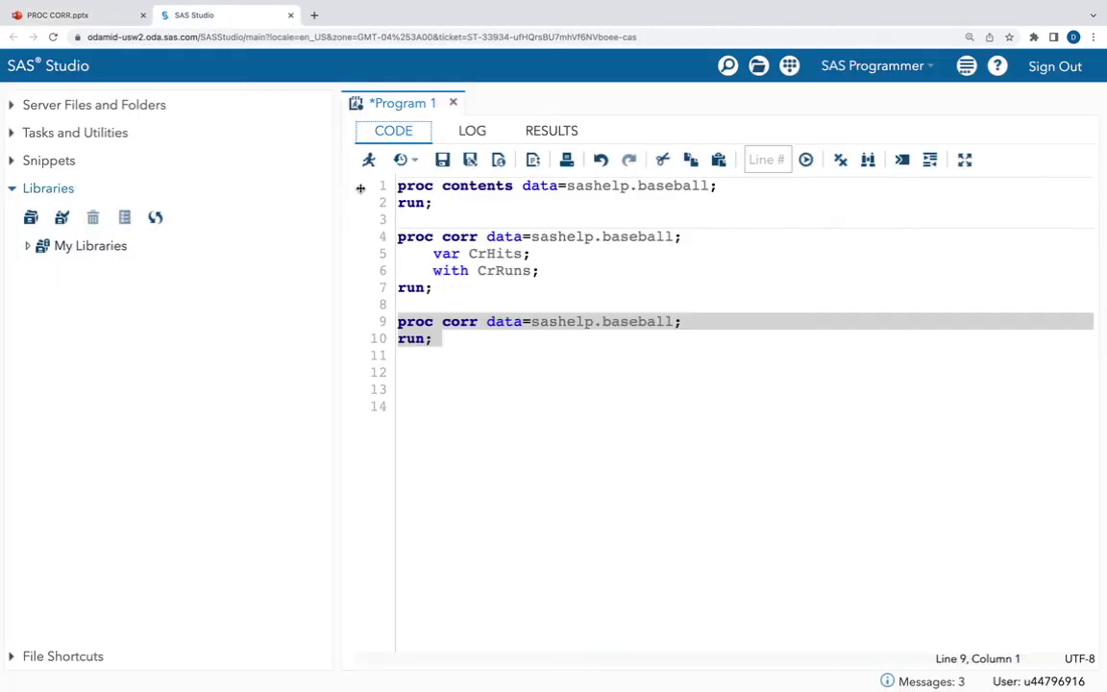
left_click(550, 334)
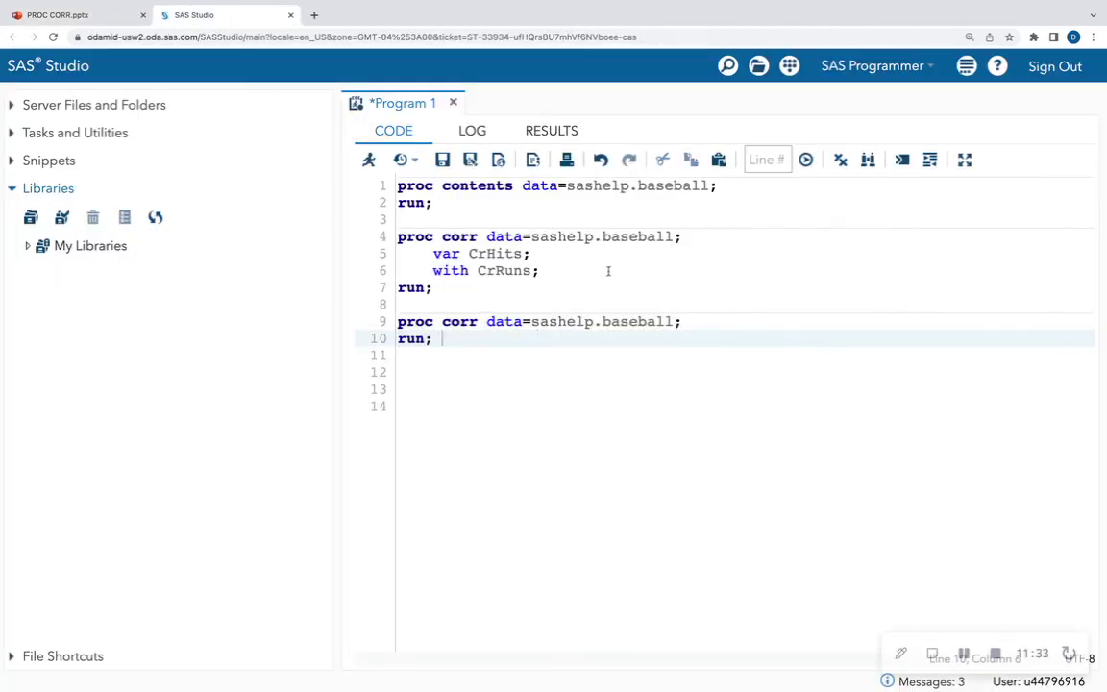
left_click(676, 236)
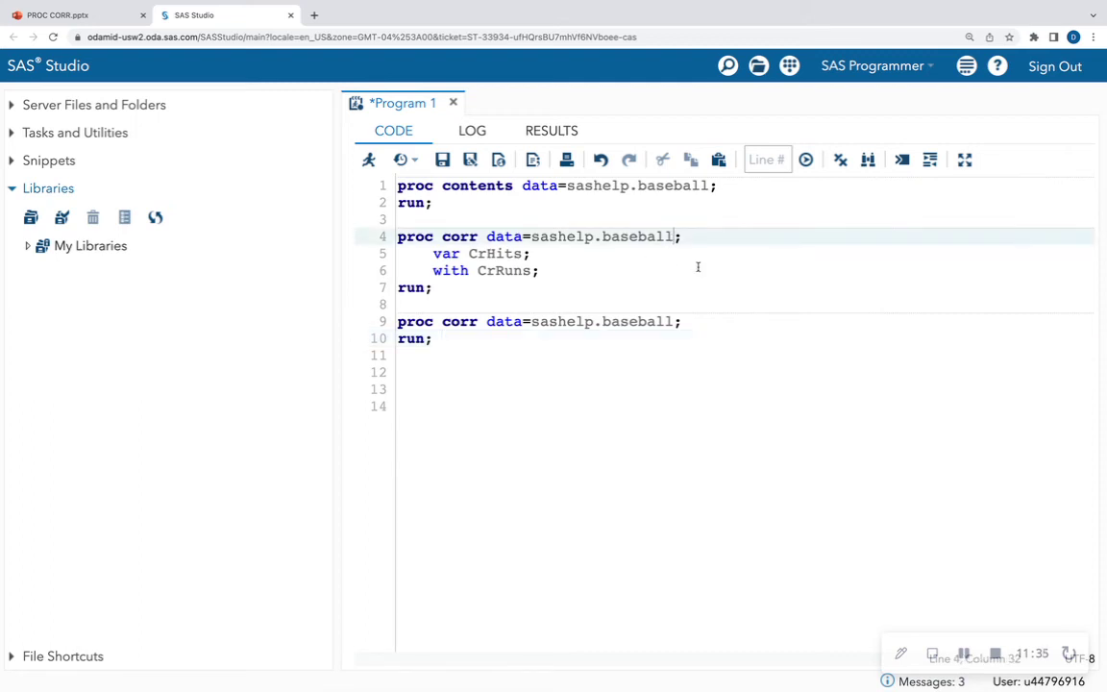
key("Return")
key("Tab")
key("Tab")
key("BackSpace")
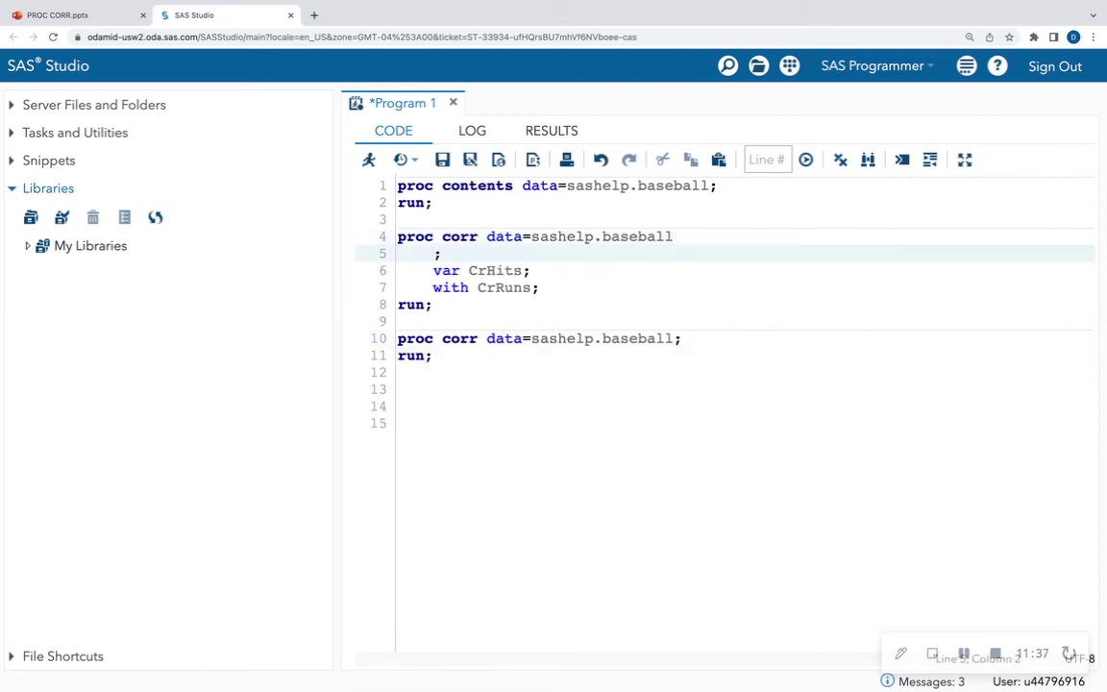
type("plots = (scat")
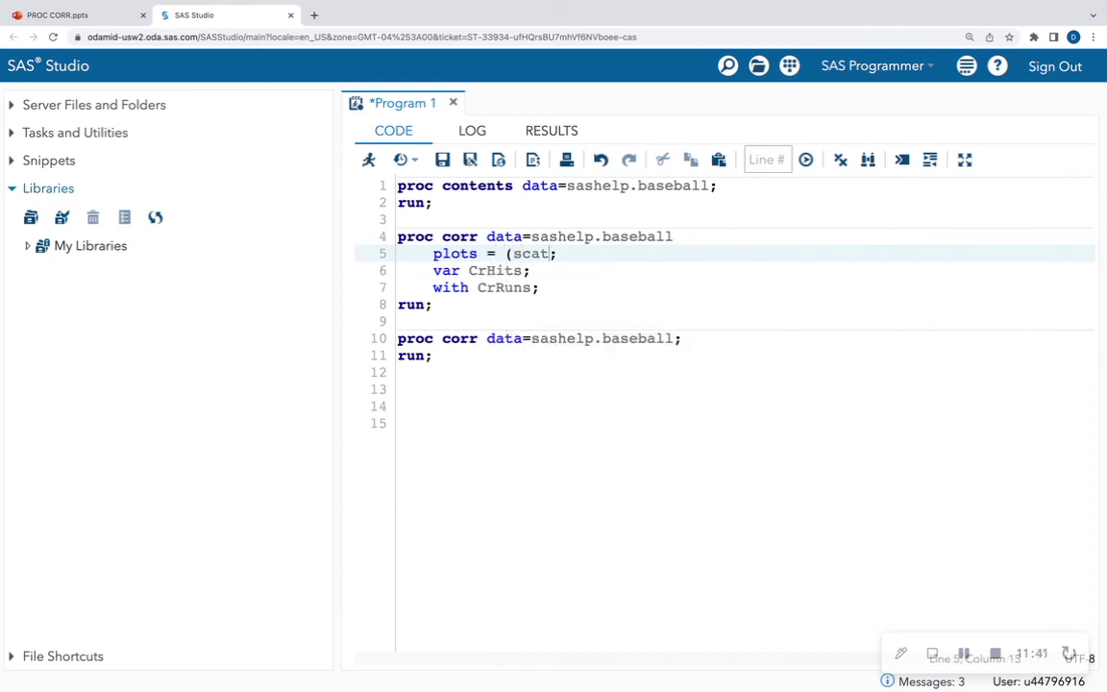
type("ter)")
- Add nBB after CrHits in the var statement and run only the first PROC CORR step
left_click(522, 270)
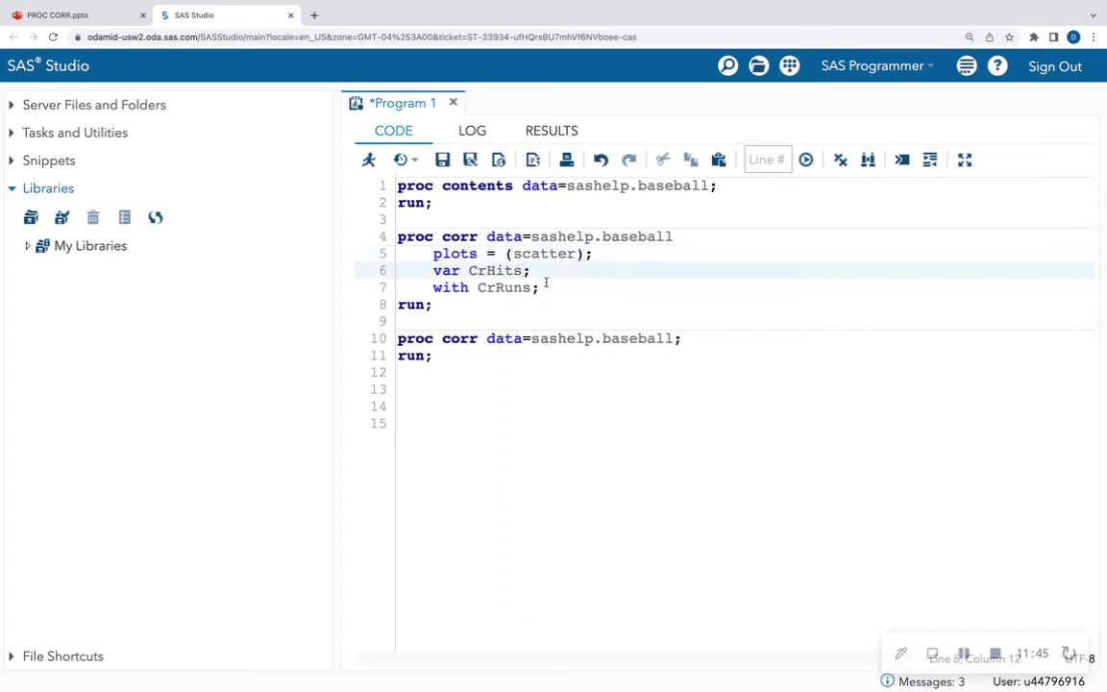
type("nBB")
left_click(477, 310)
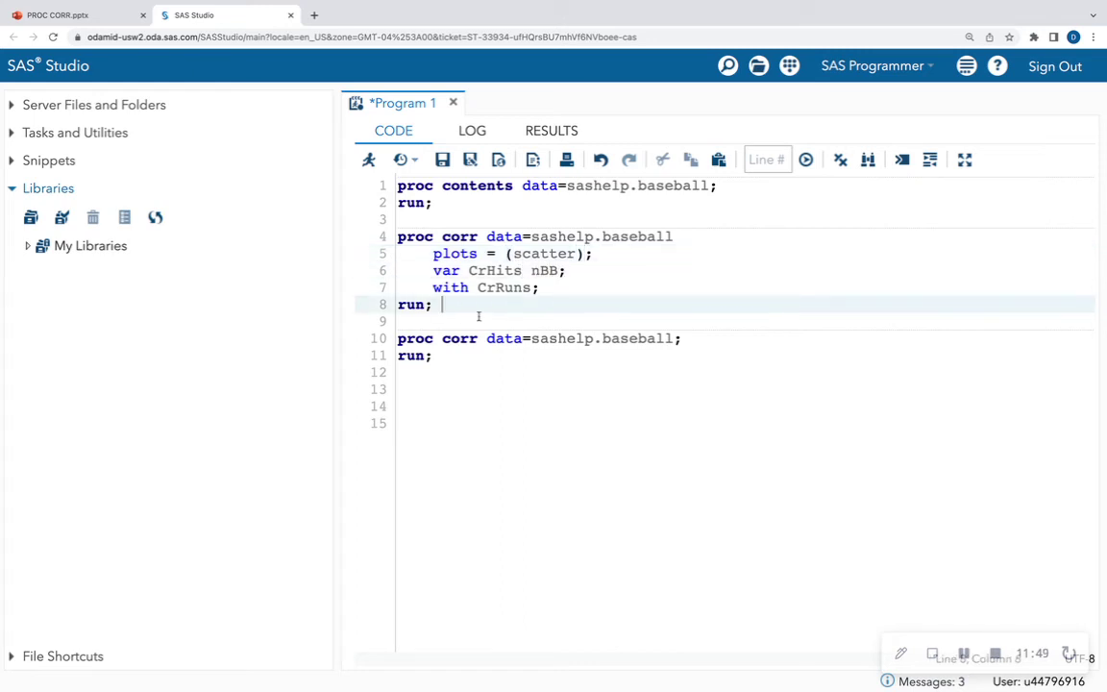
left_click_drag(478, 316, 394, 236)
left_click(368, 159)
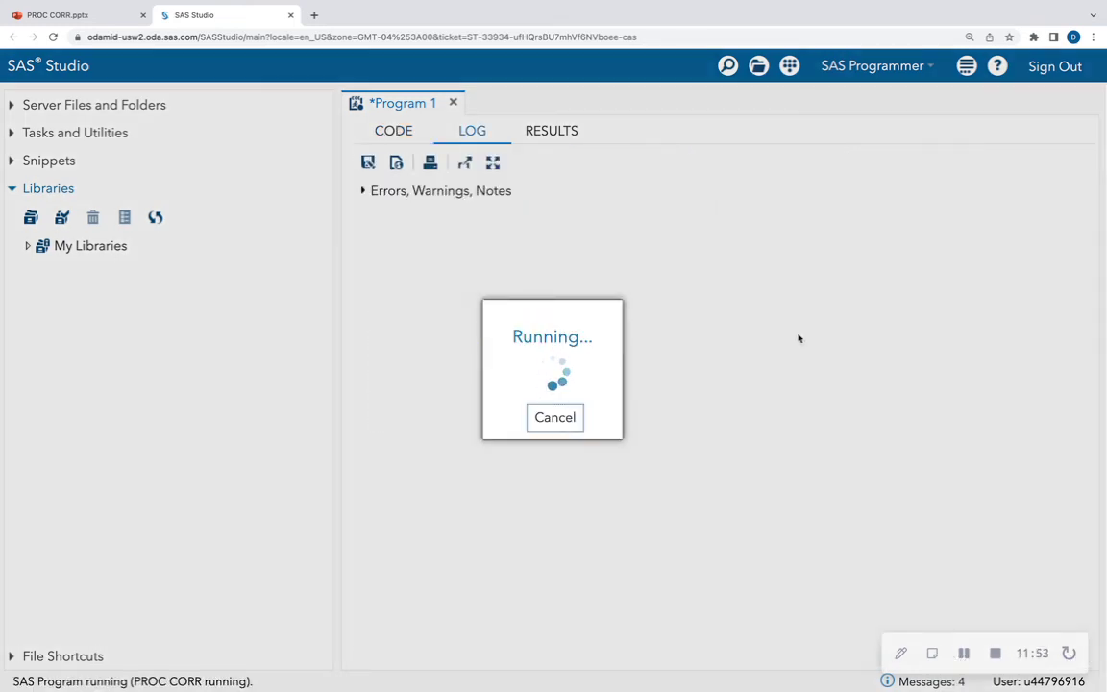
- Review the Pearson correlation table in the results, highlighting the coefficients of CrHits and nBB with CrRuns
scroll(803, 337, "down", 1)
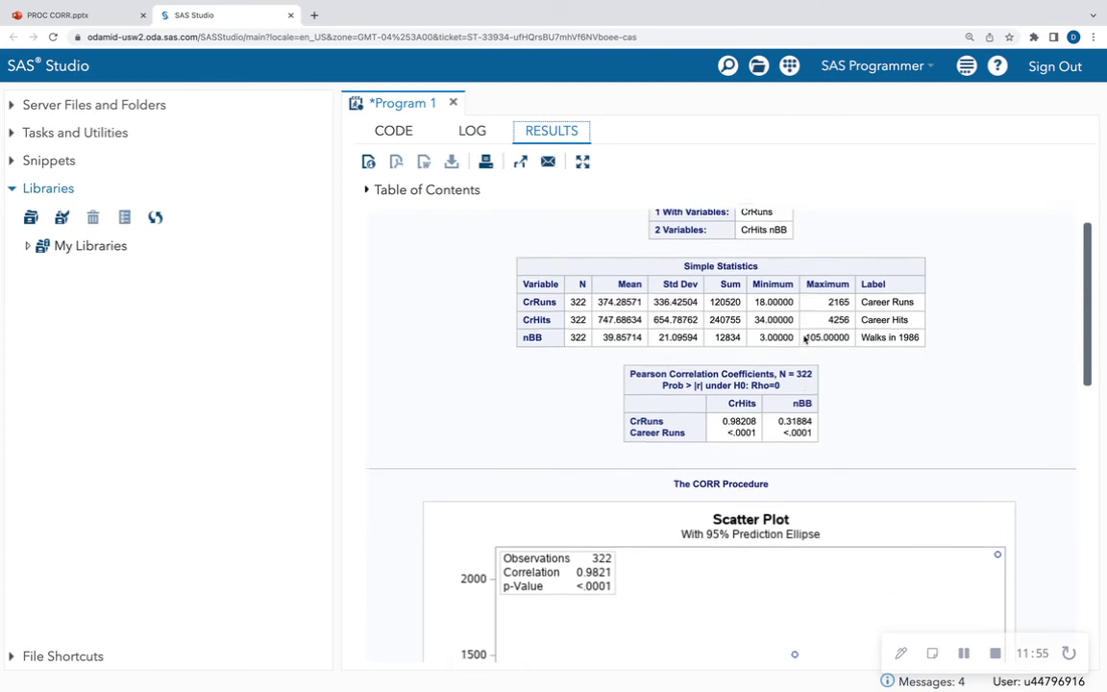
scroll(805, 338, "down", 1)
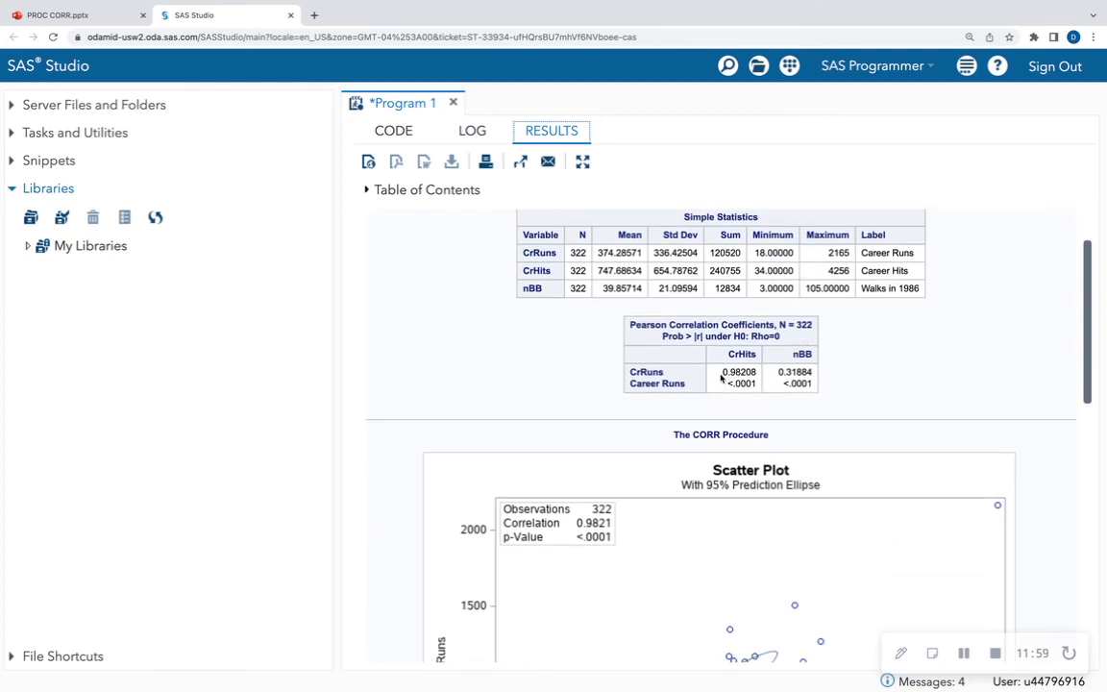
left_click_drag(722, 372, 757, 375)
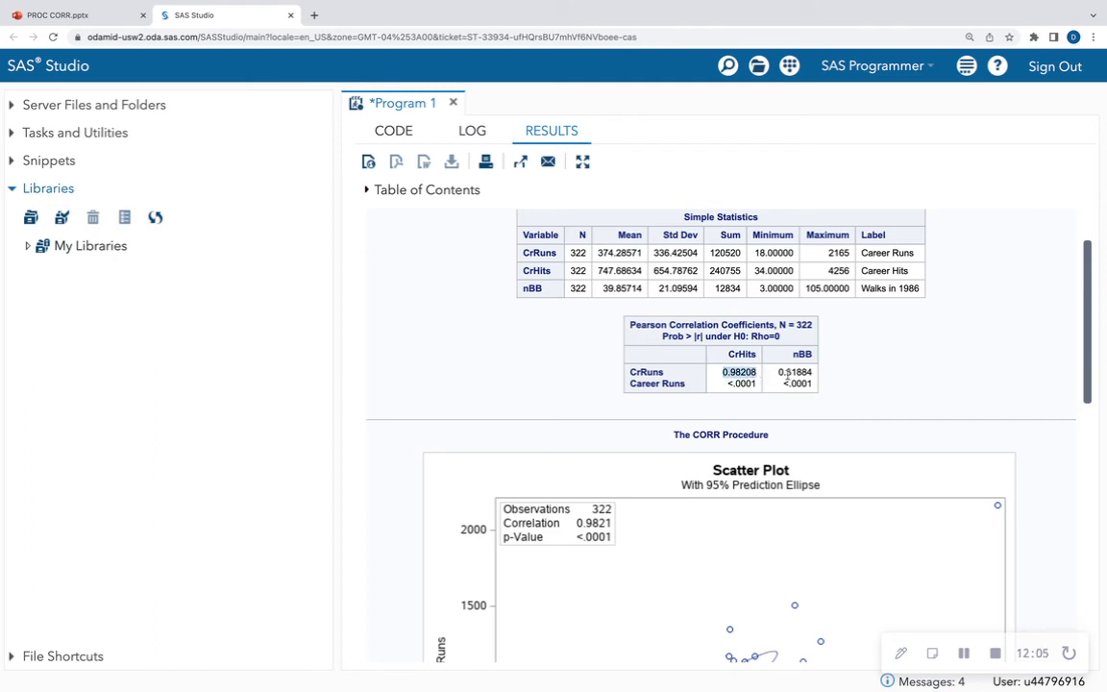
left_click_drag(780, 373, 812, 373)
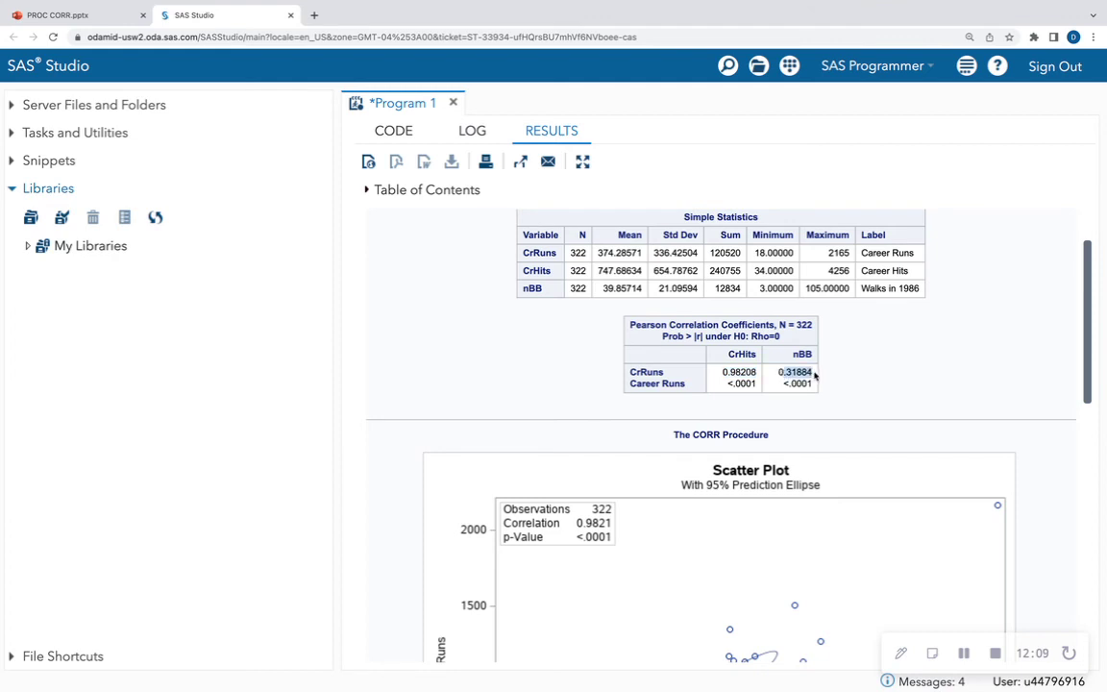
- Examine the scatter plots of Career Hits and Walks in 1986 against Career Runs, comparing their prediction ellipses and correlations with the table
scroll(814, 377, "down", 5)
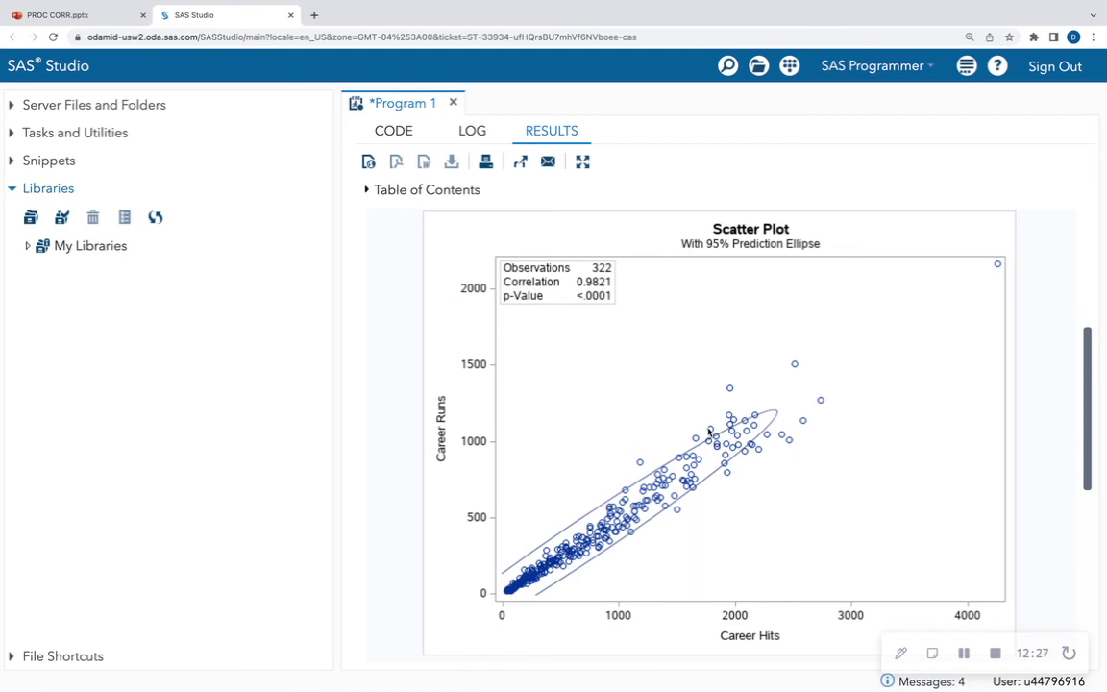
scroll(709, 433, "down", 5)
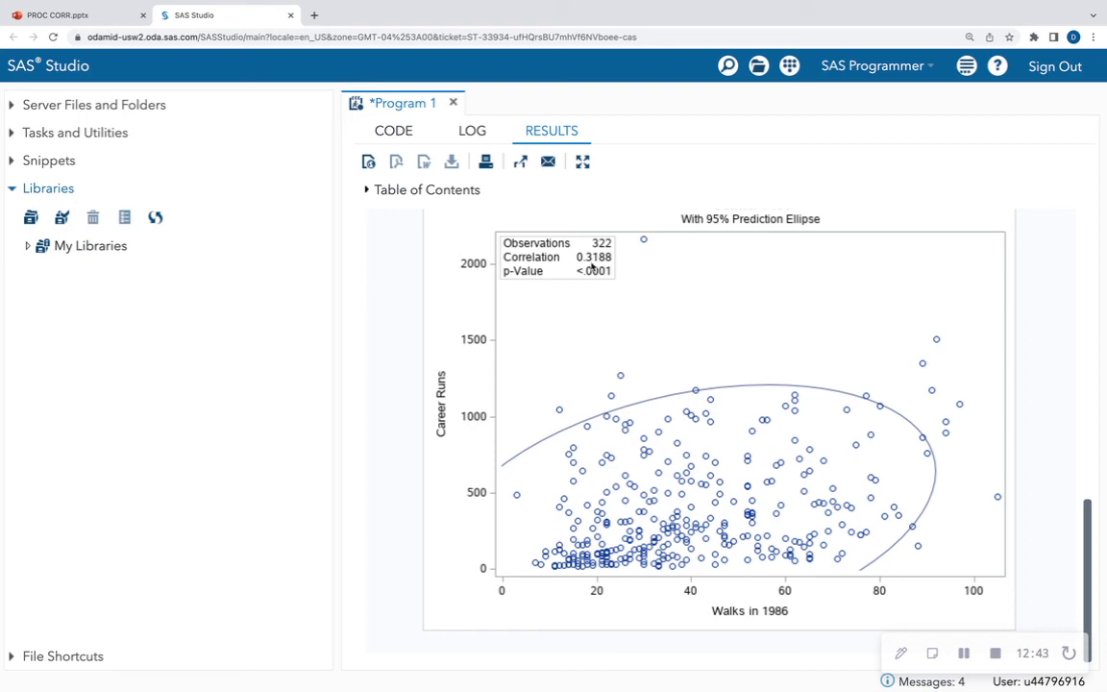
scroll(615, 316, "up", 5)
scroll(797, 477, "up", 5)
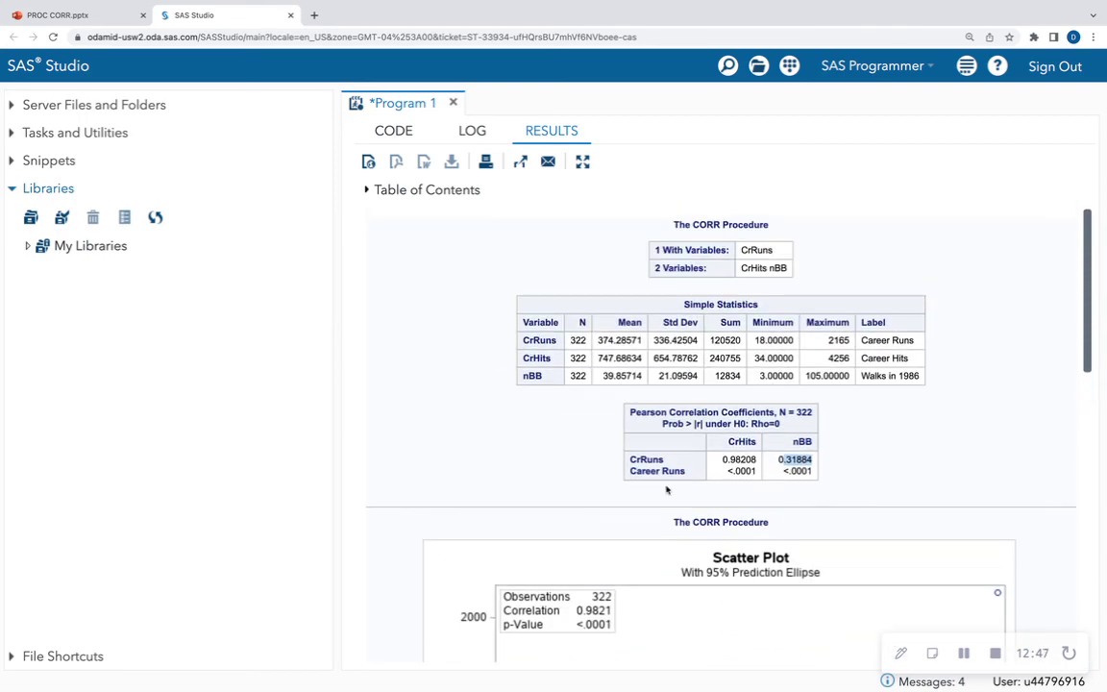
scroll(667, 489, "down", 10)
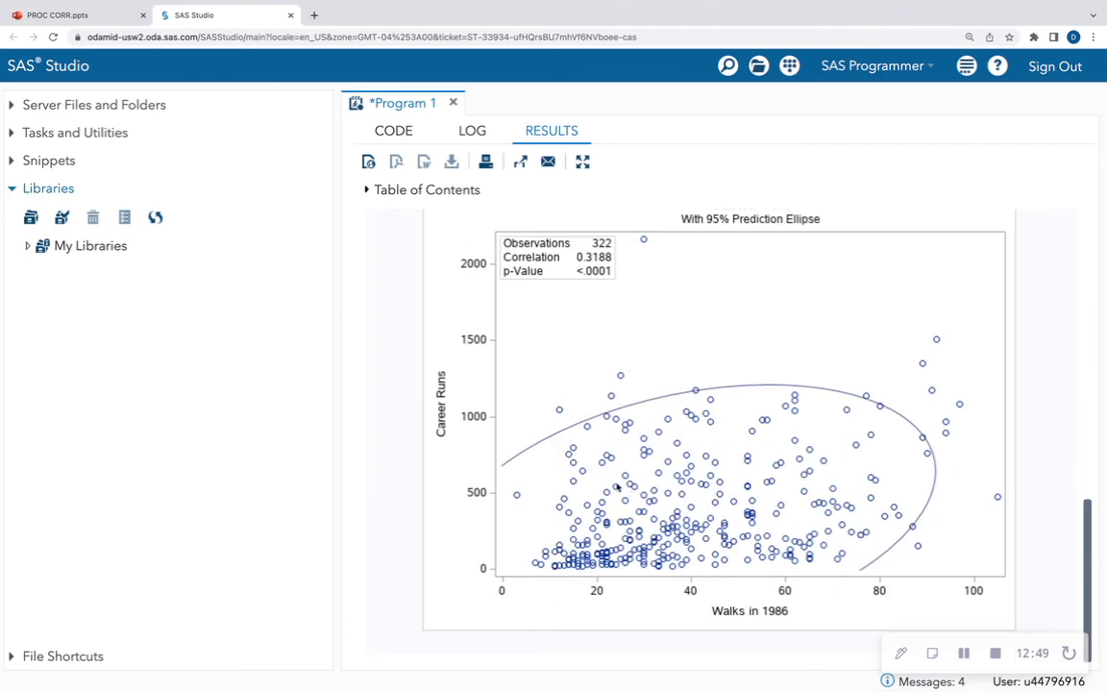
scroll(606, 477, "up", 10)
scroll(606, 482, "down", 3)
scroll(605, 482, "down", 2)
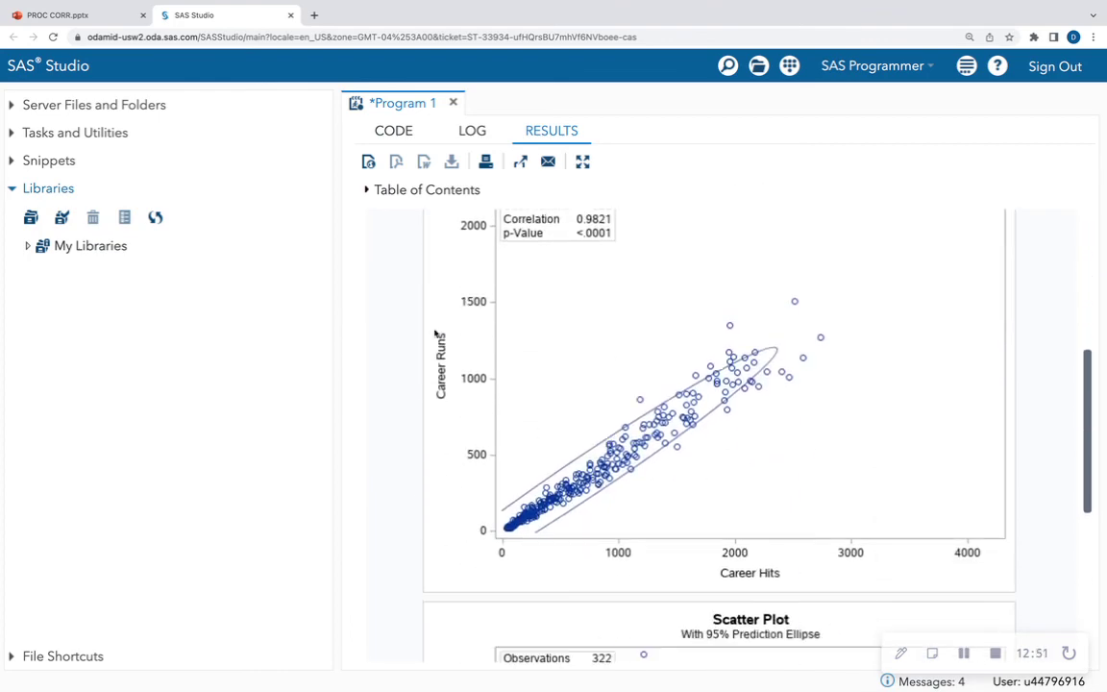
- Return to the program code, switch to the PROC CORR presentation in PowerPoint and open its title slide
left_click(393, 131)
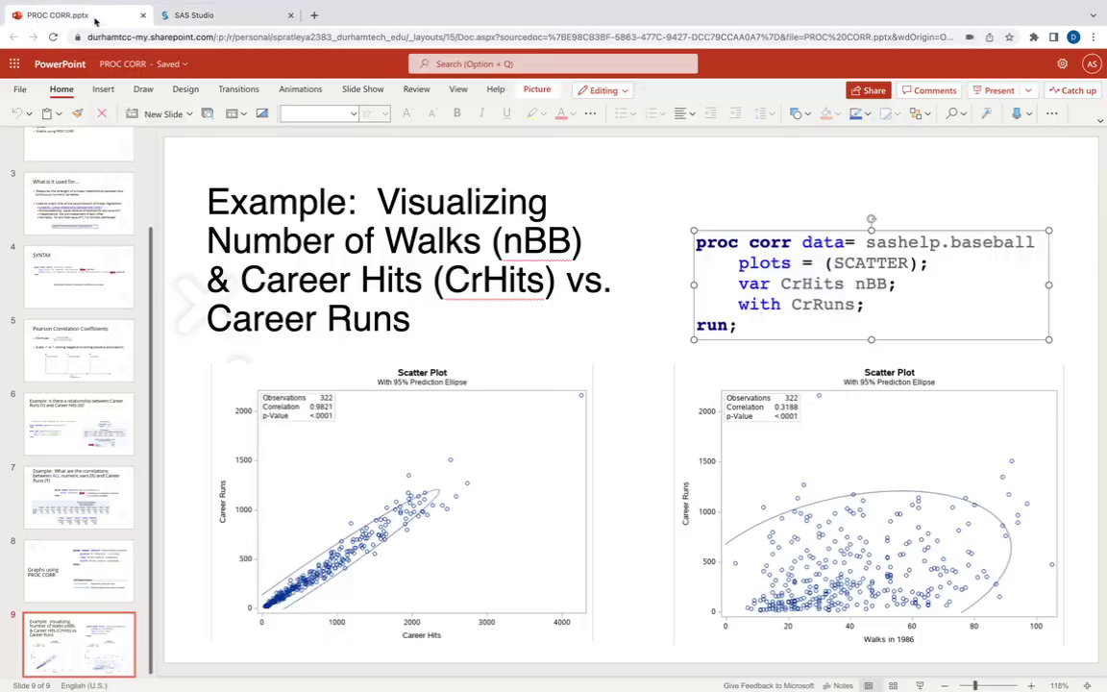
left_click(84, 17)
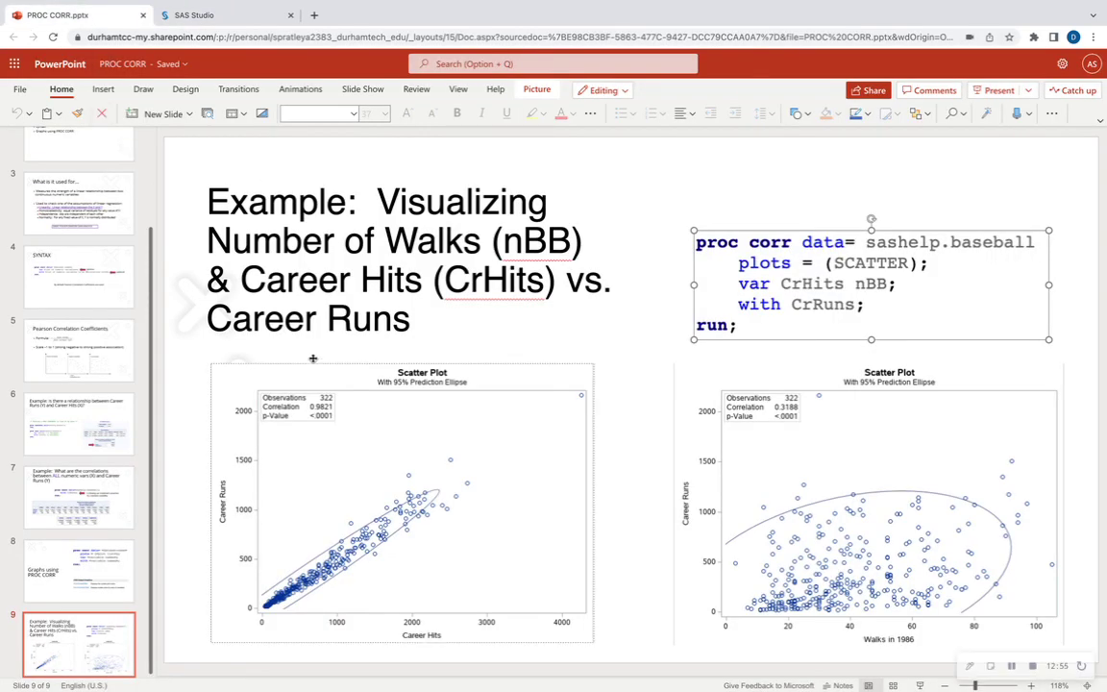
scroll(69, 272, "up", 3)
left_click(77, 191)
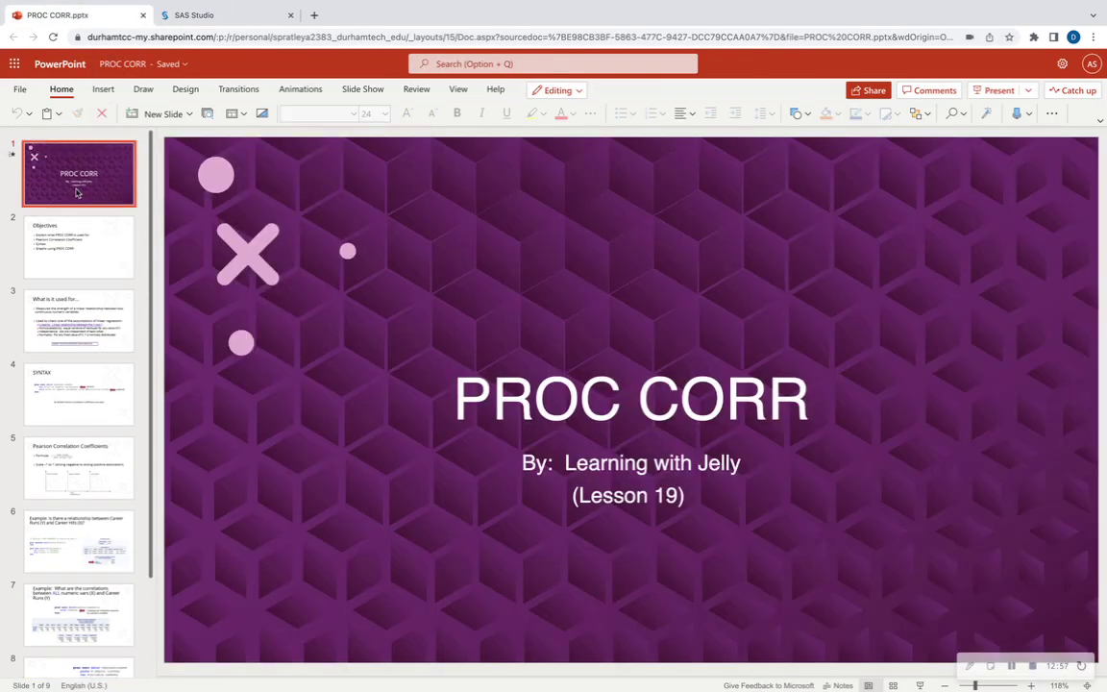